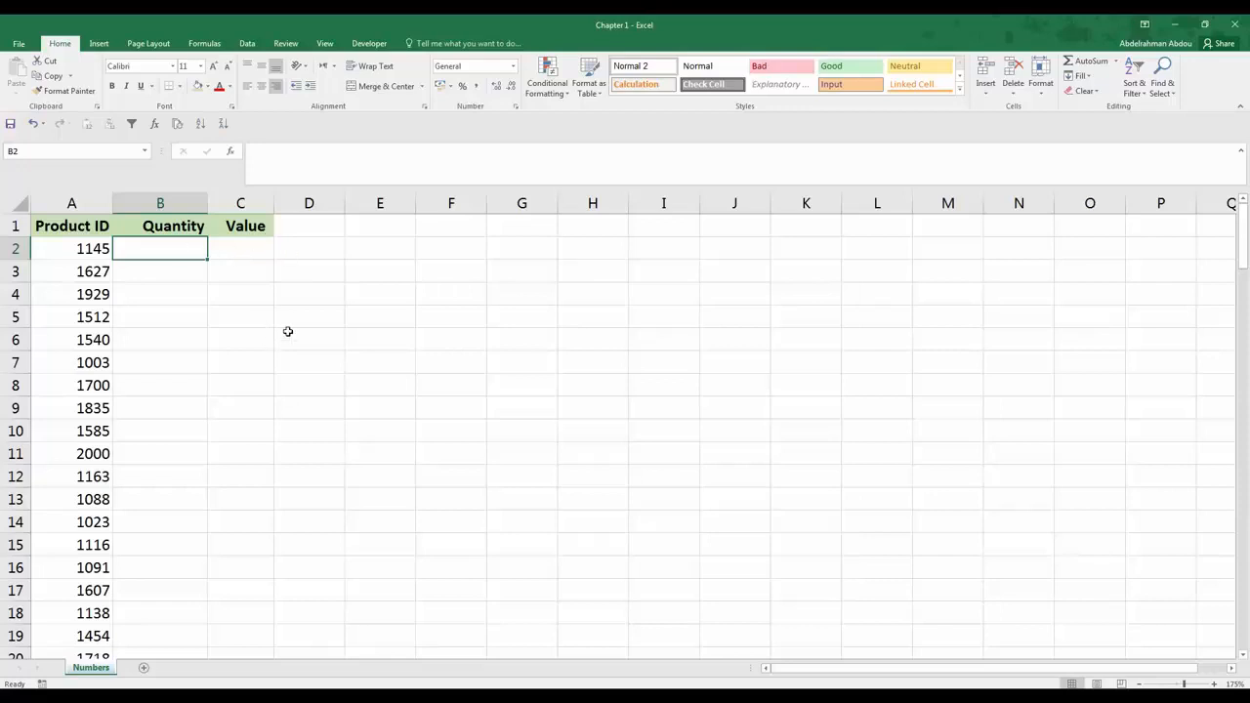
Step: Apply data validation to the Quantity column B allowing only whole numbers less than or equal to 500
left_click(164, 203)
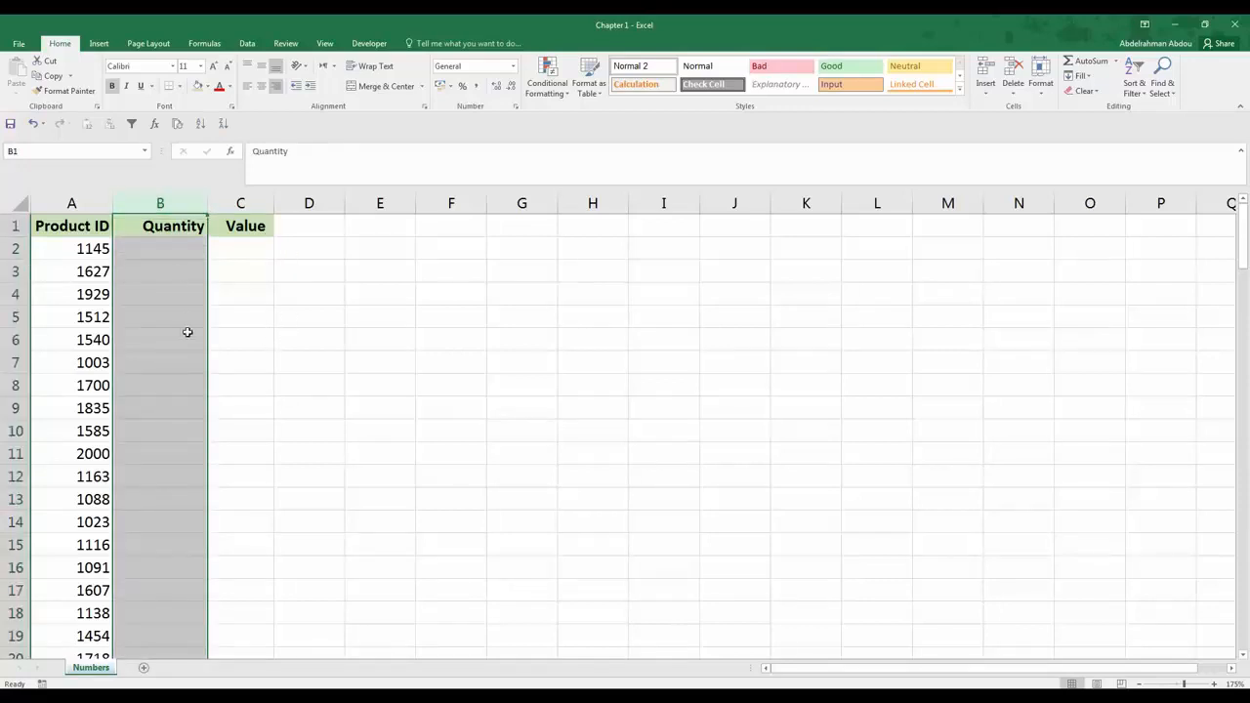
left_click(173, 250)
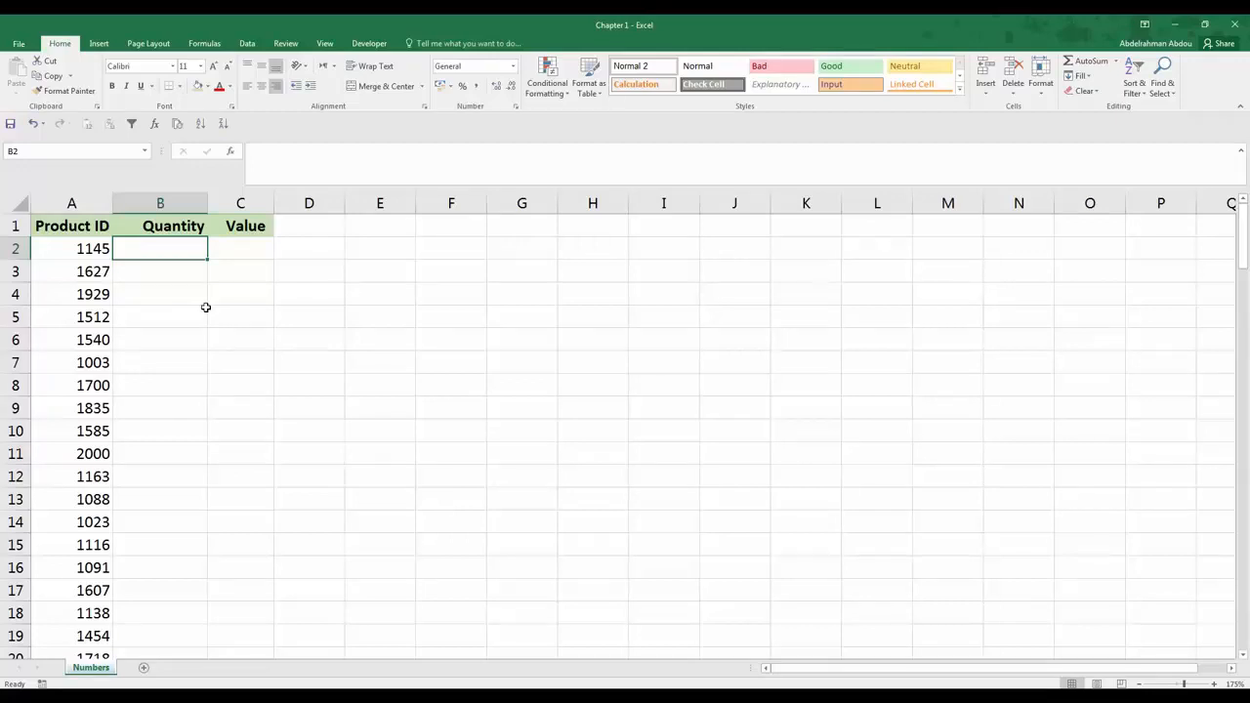
left_click(168, 203)
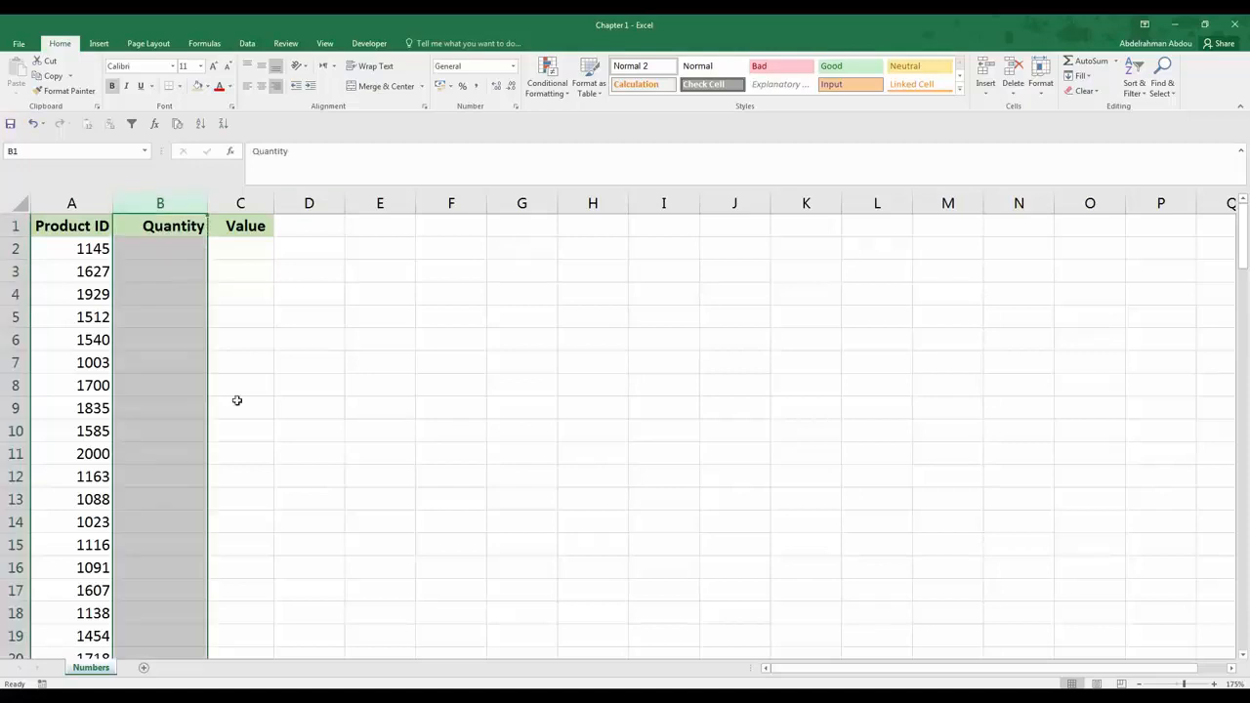
left_click(250, 44)
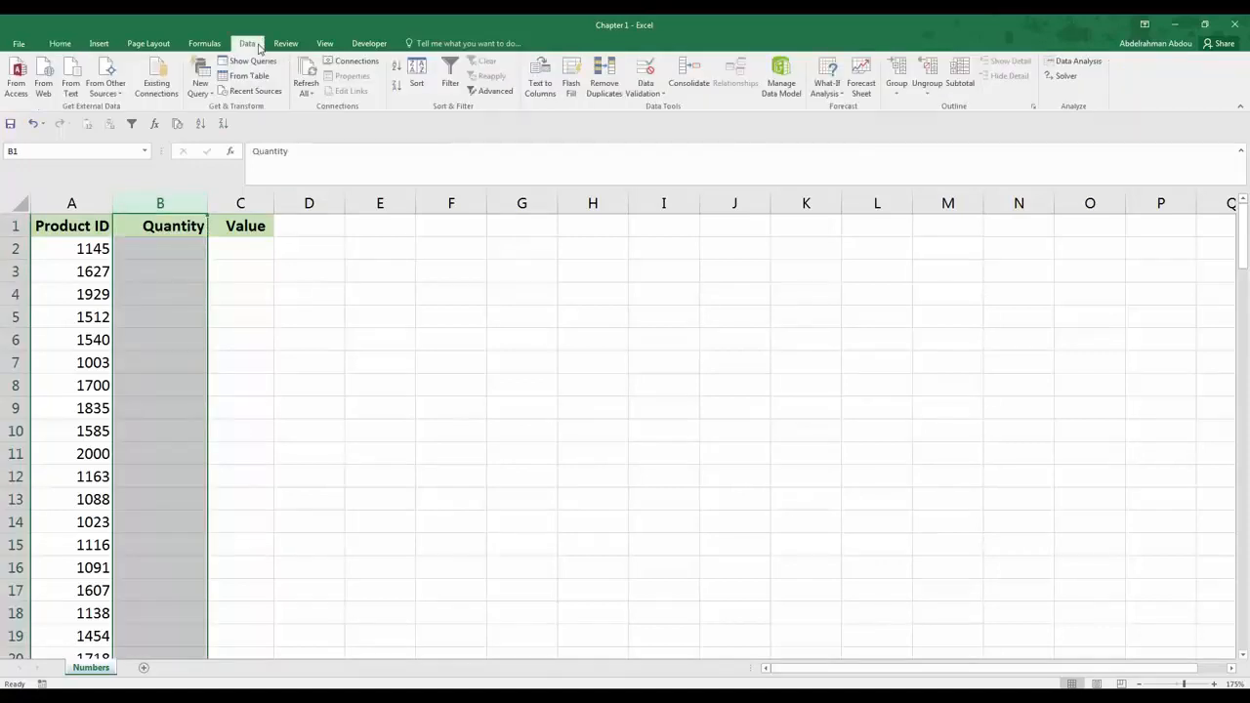
left_click(648, 74)
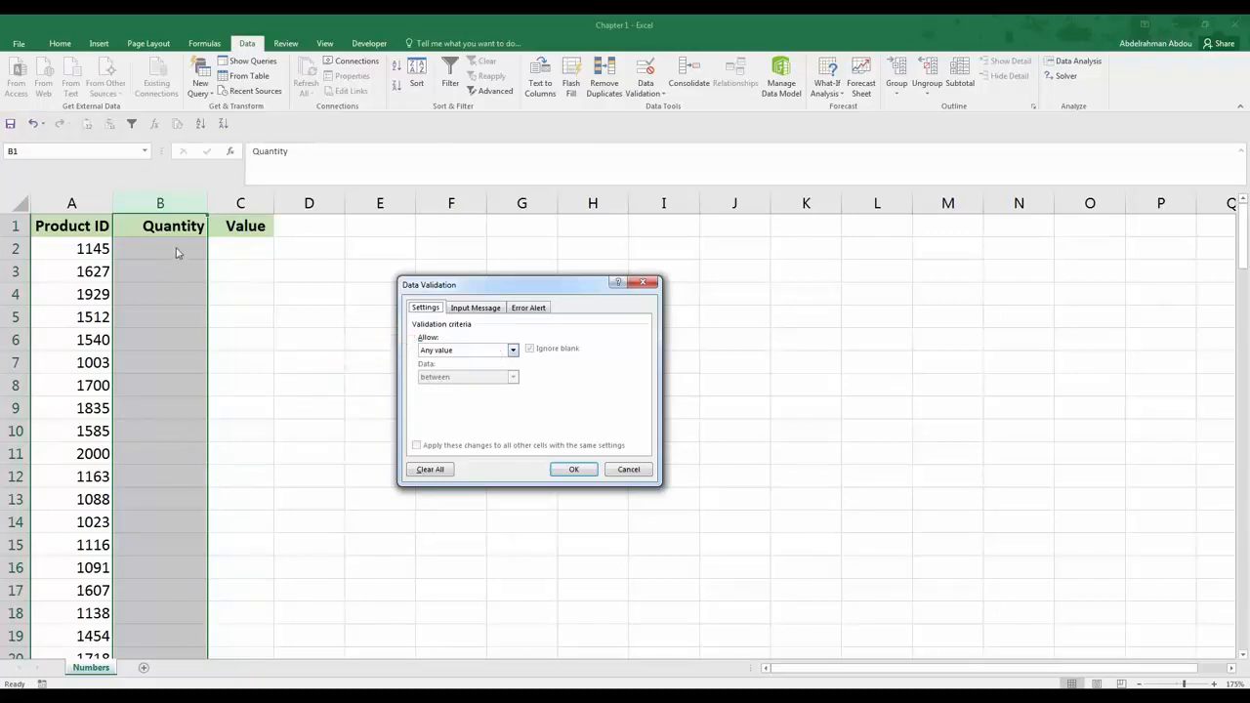
left_click(496, 356)
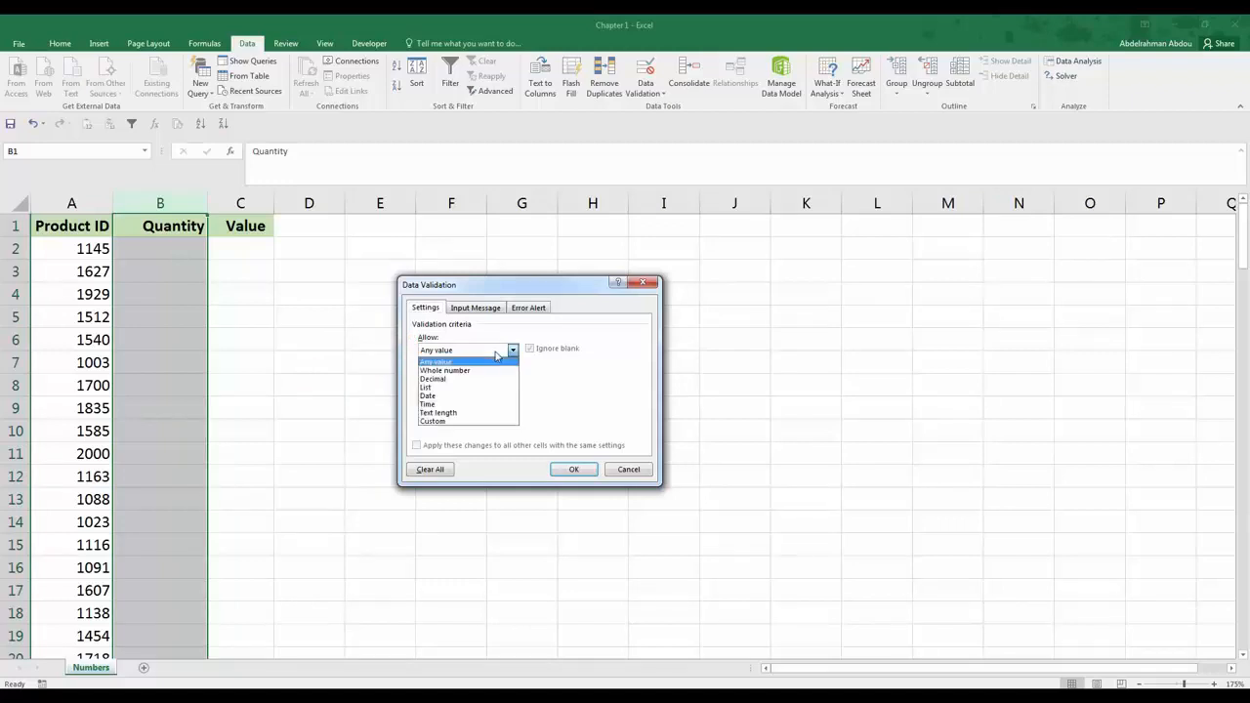
left_click(481, 372)
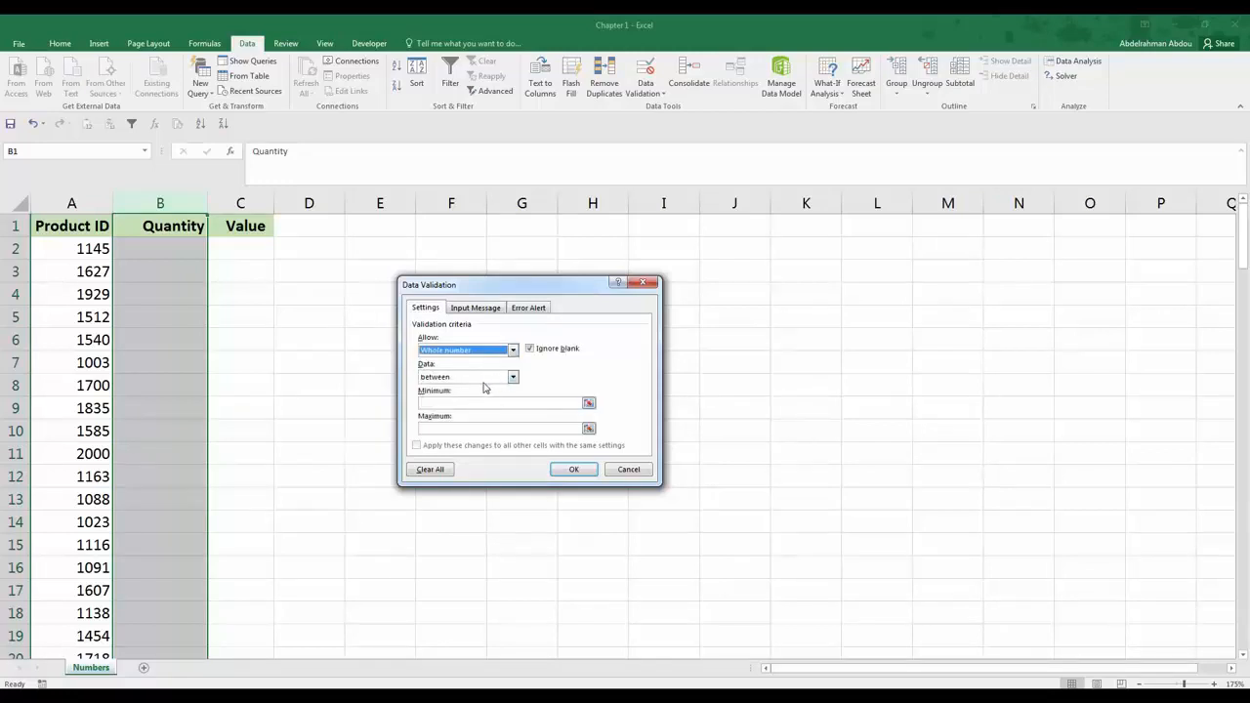
left_click(514, 377)
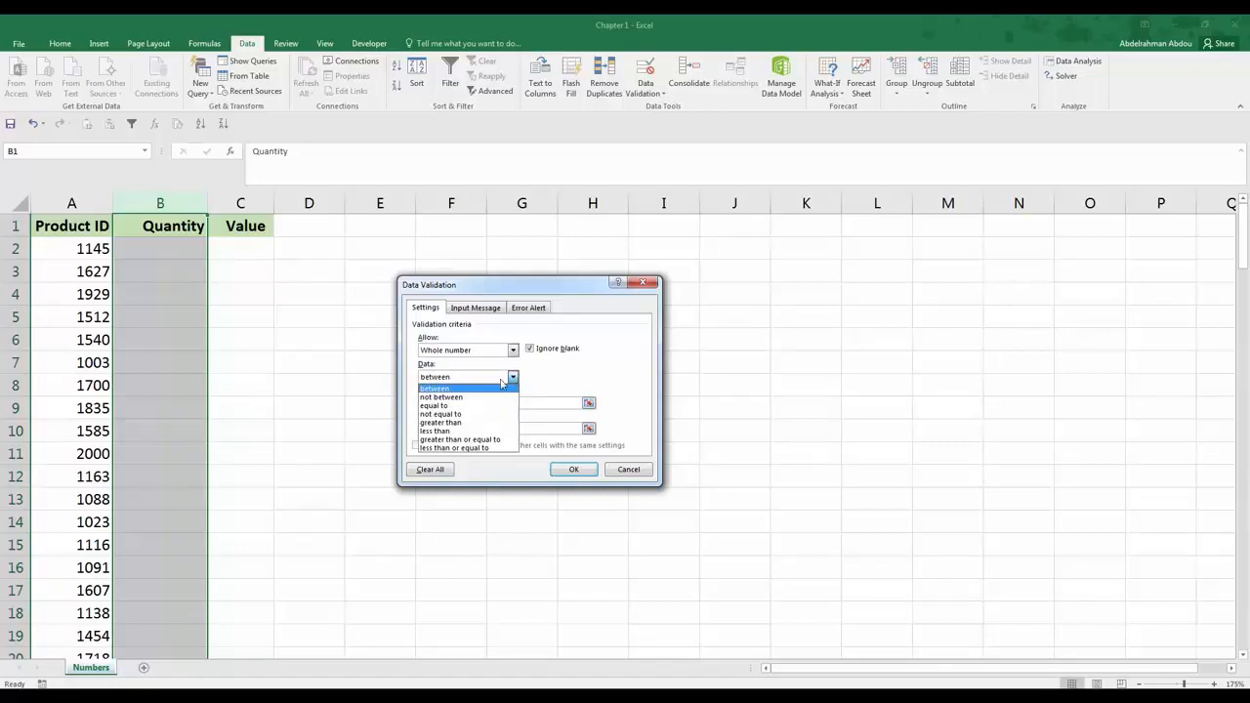
left_click(480, 448)
left_click(489, 403)
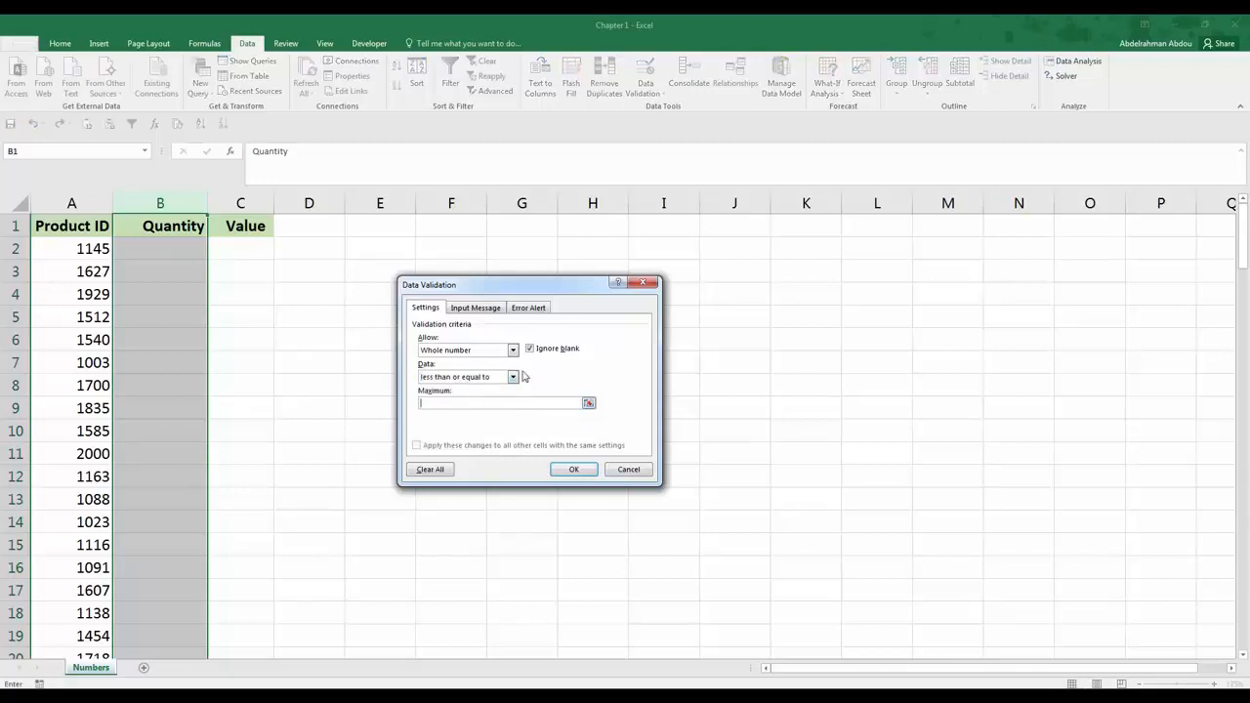
type("500")
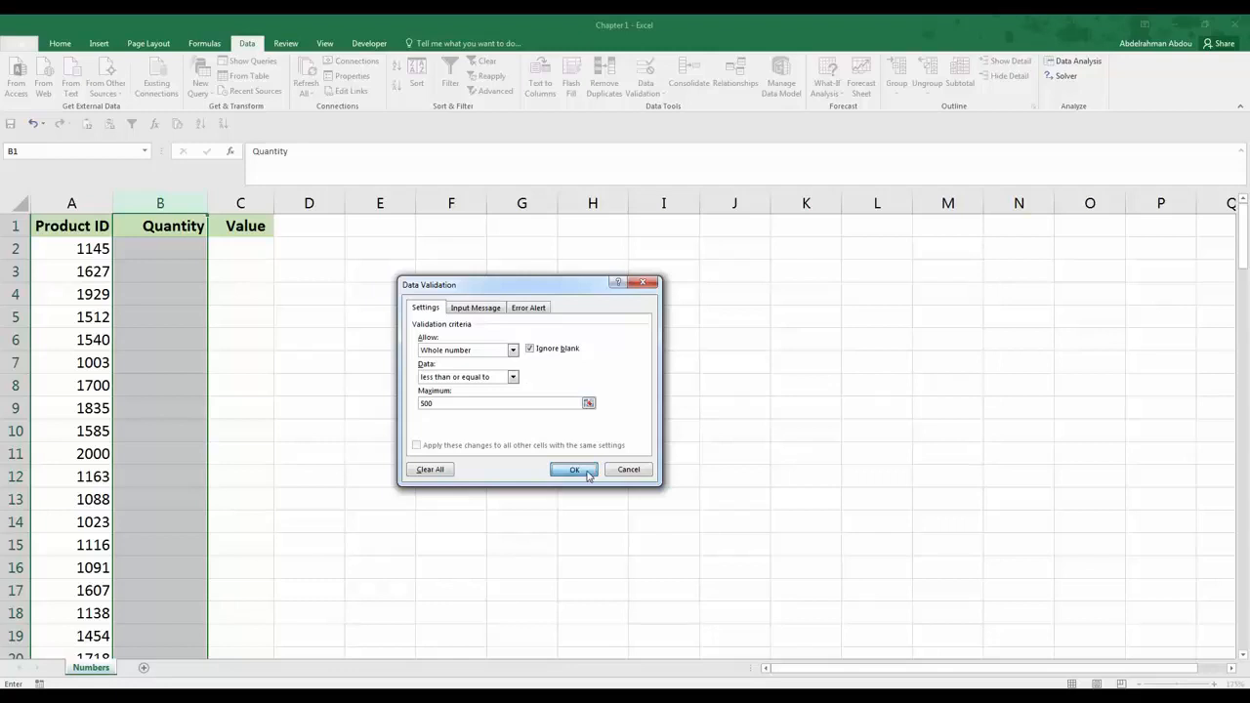
left_click(574, 470)
Step: Enter a quantity of 400 for the first product in cell B2
left_click(171, 252)
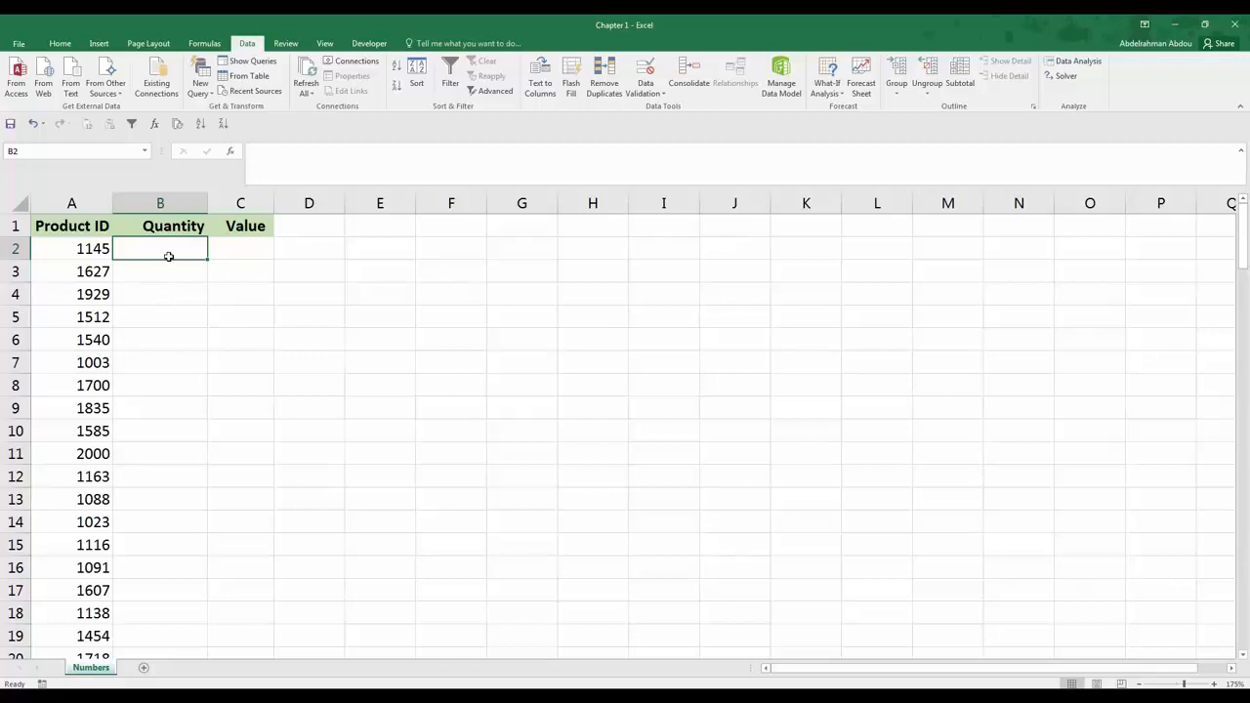
type("400")
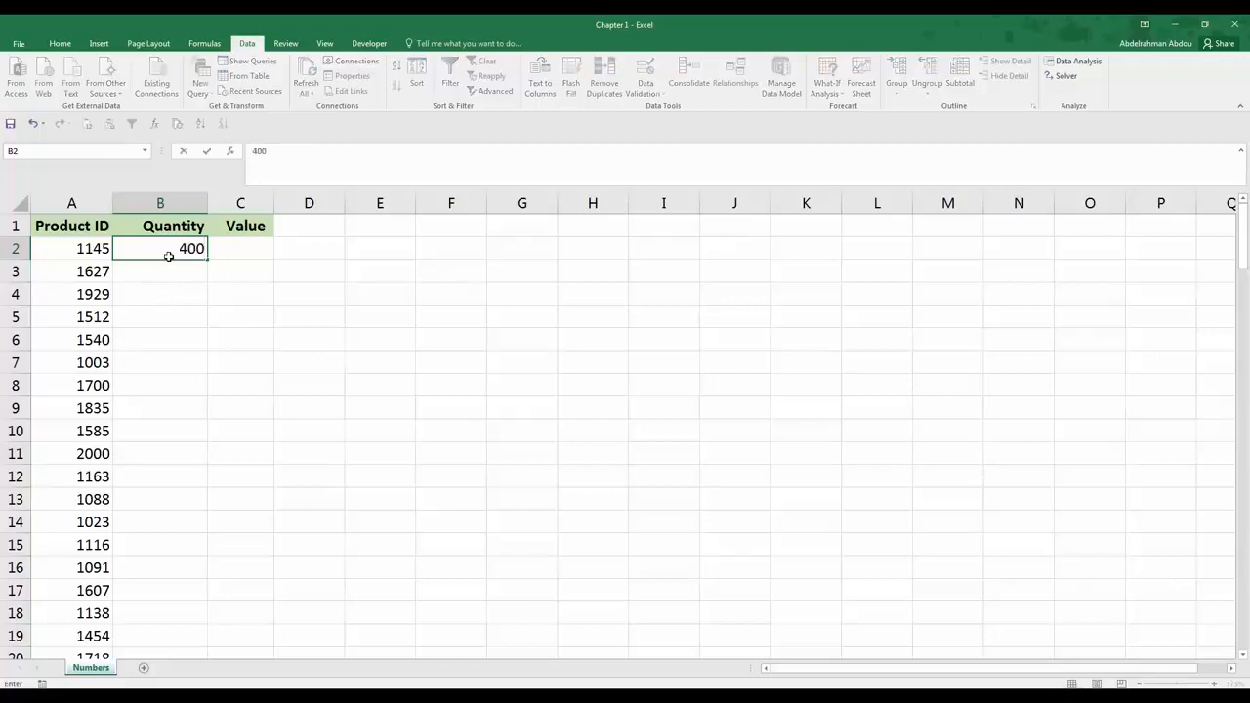
key("Return")
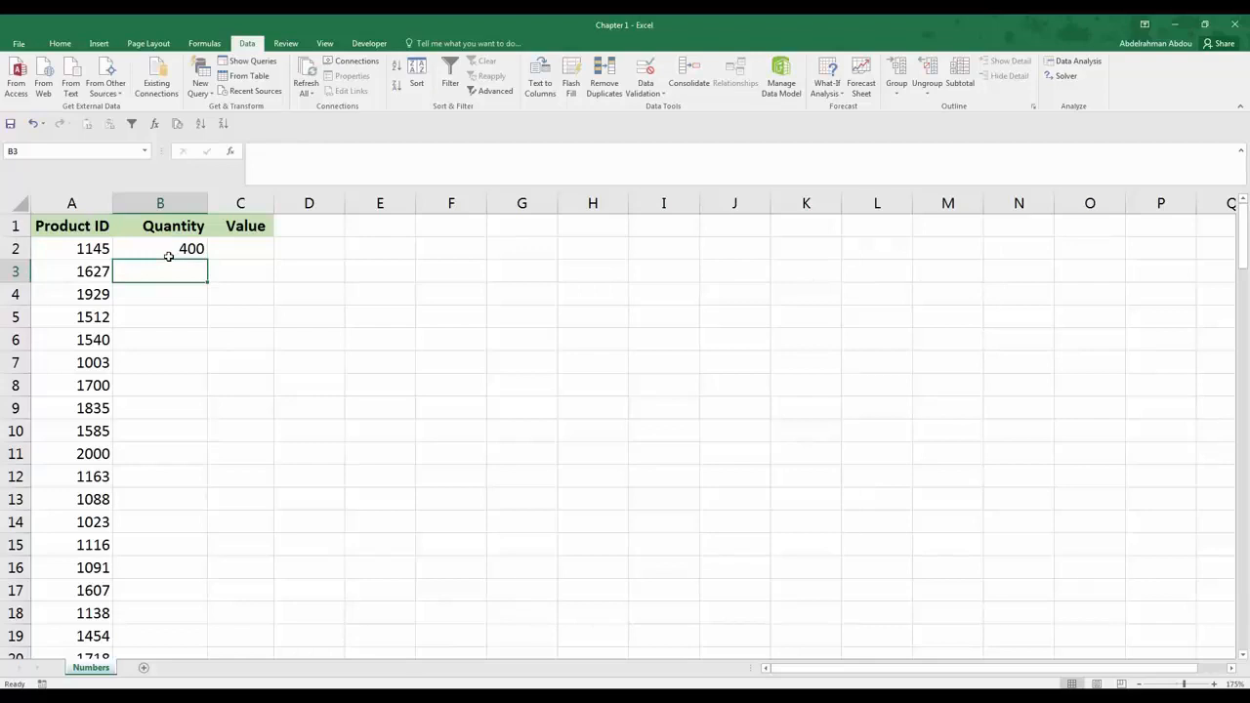
Step: Try 550 as the quantity in cell B3 and retry the entry with 450
type("550")
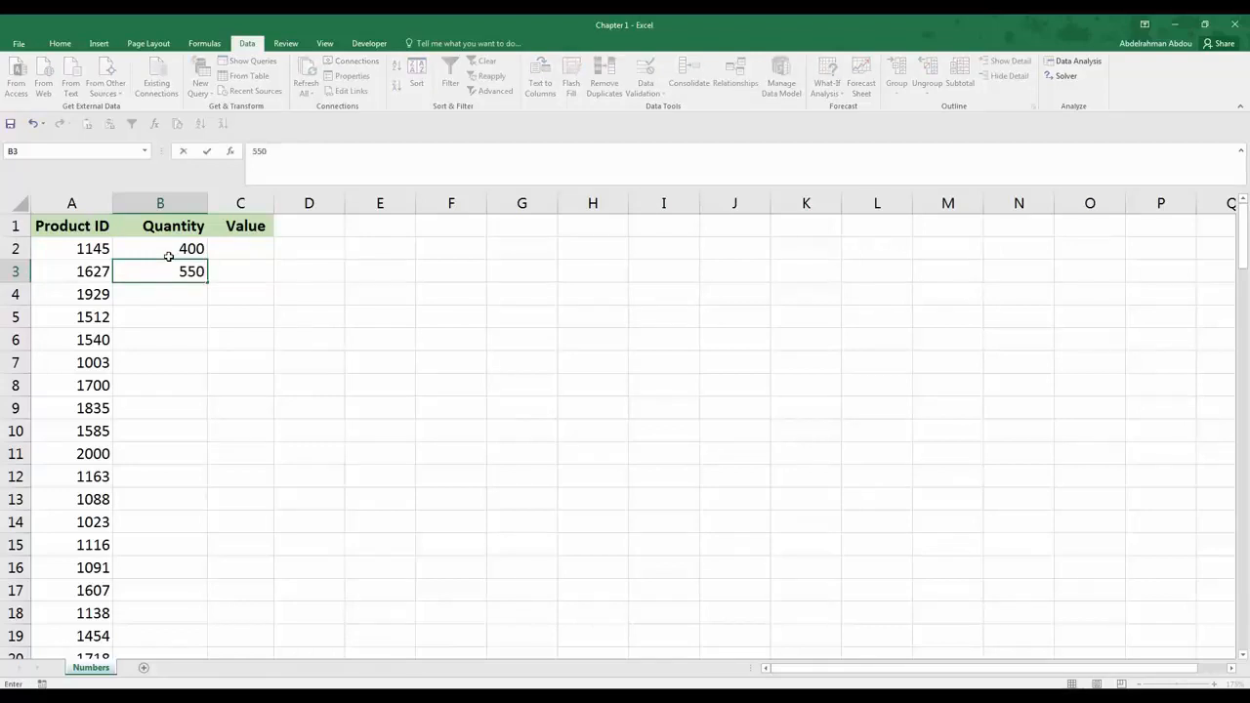
key("Return")
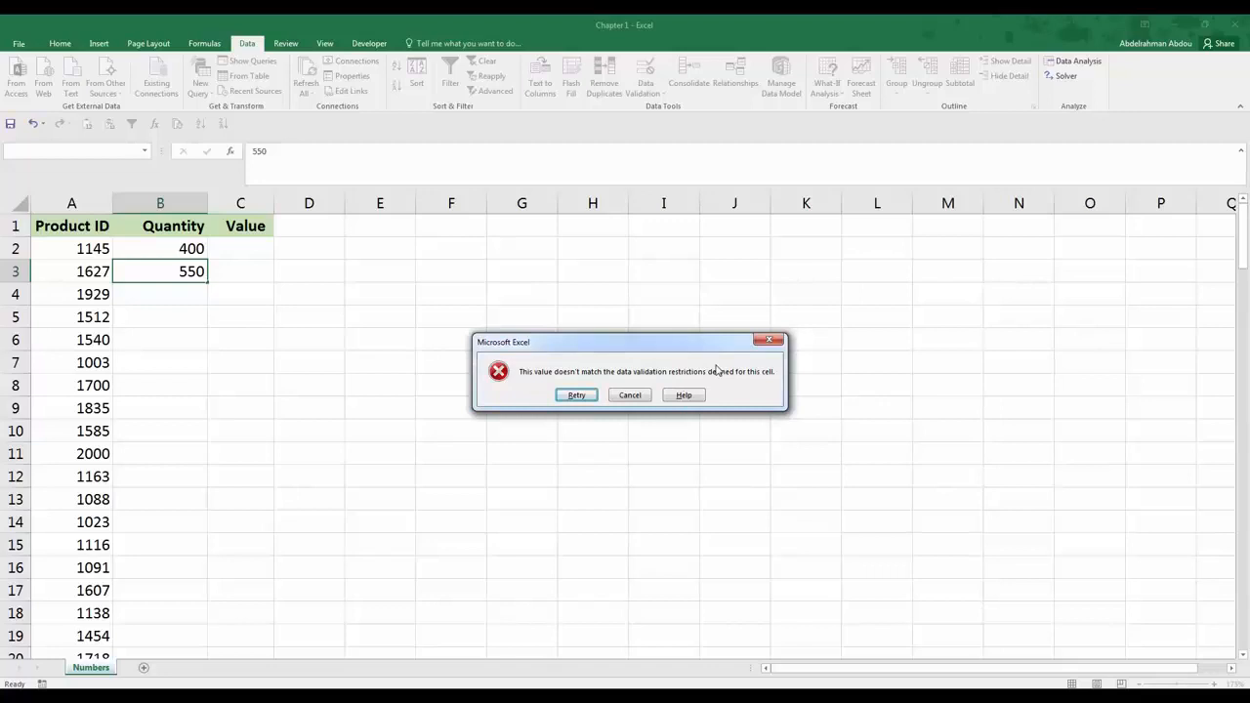
left_click(577, 396)
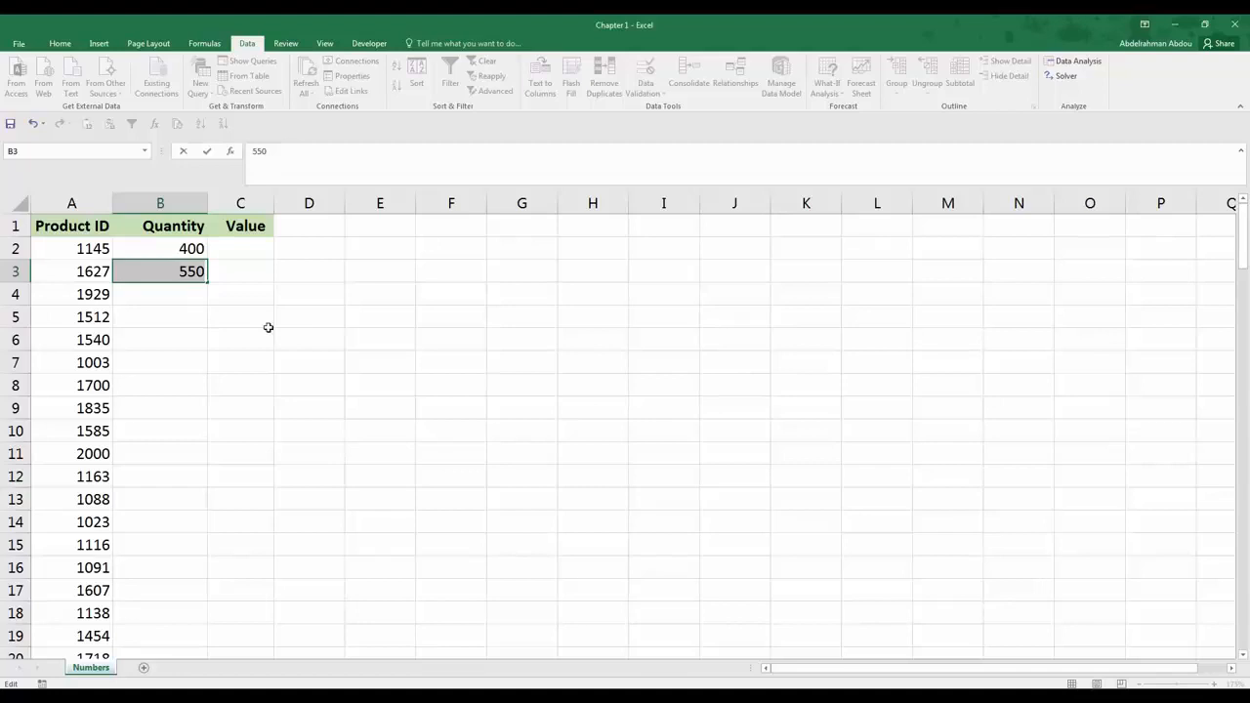
type("4501")
key("BackSpace")
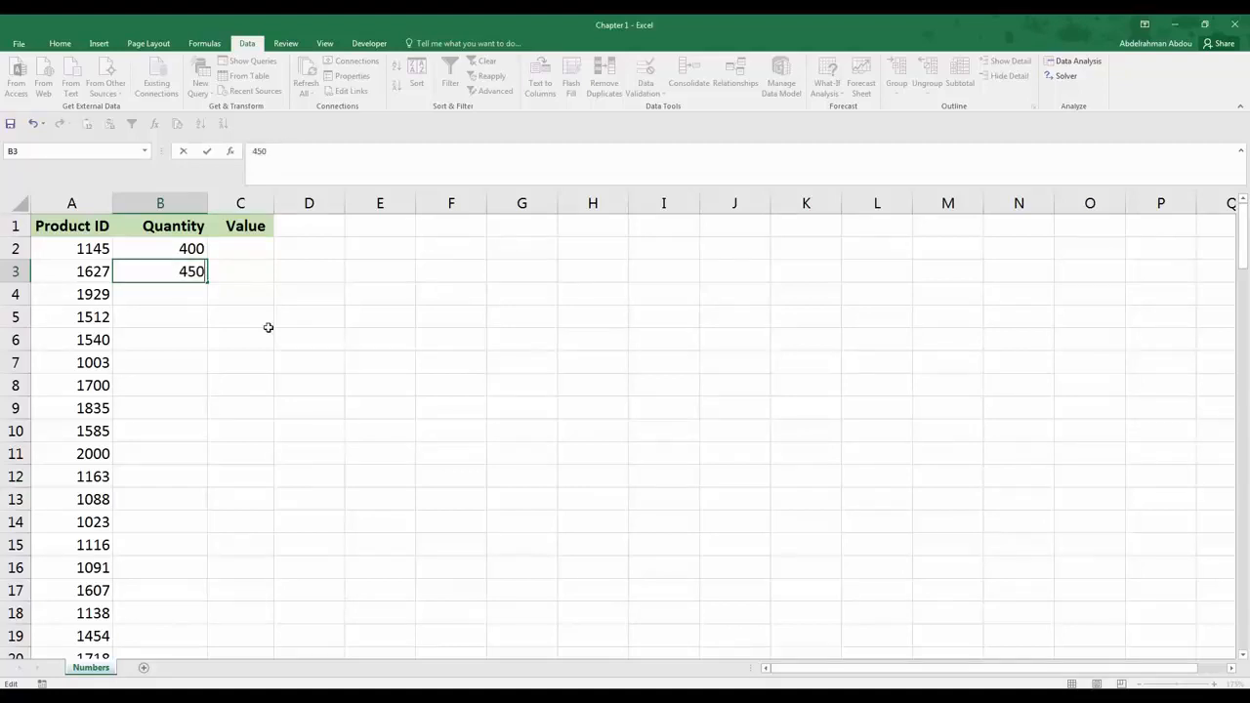
key("Return")
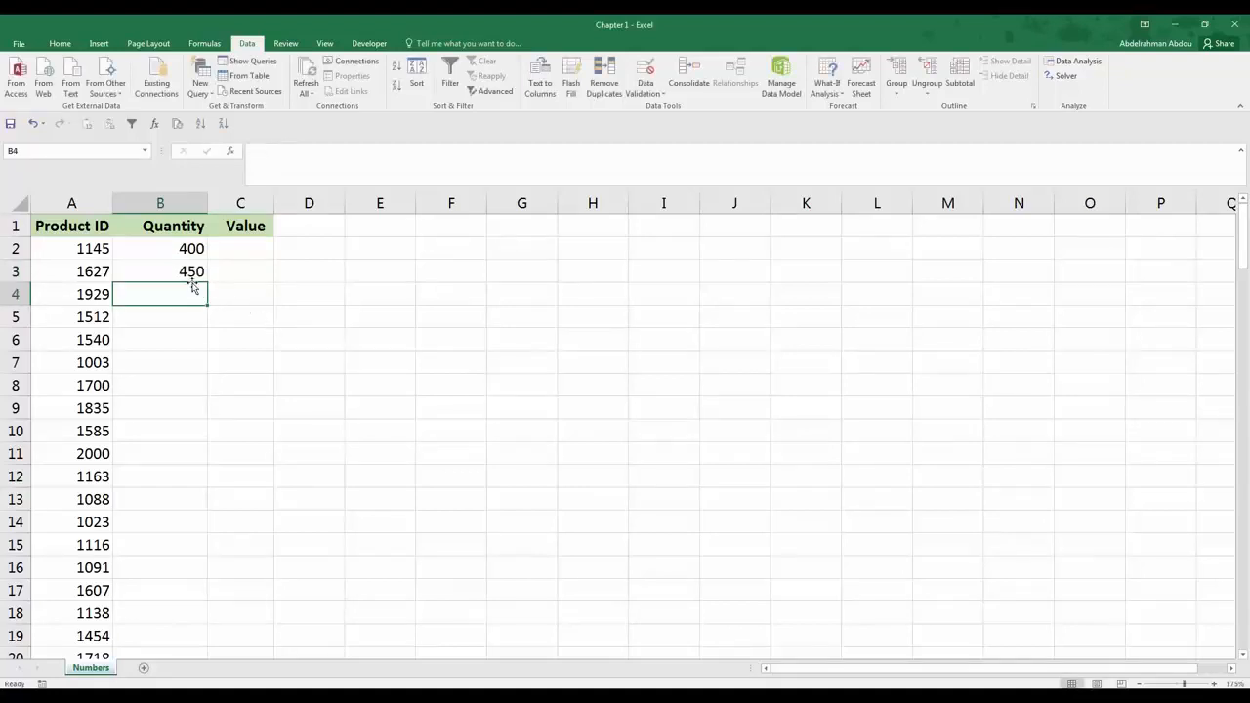
Step: Try to enter 556 as the quantity in cell B4 and cancel the entry
type("55")
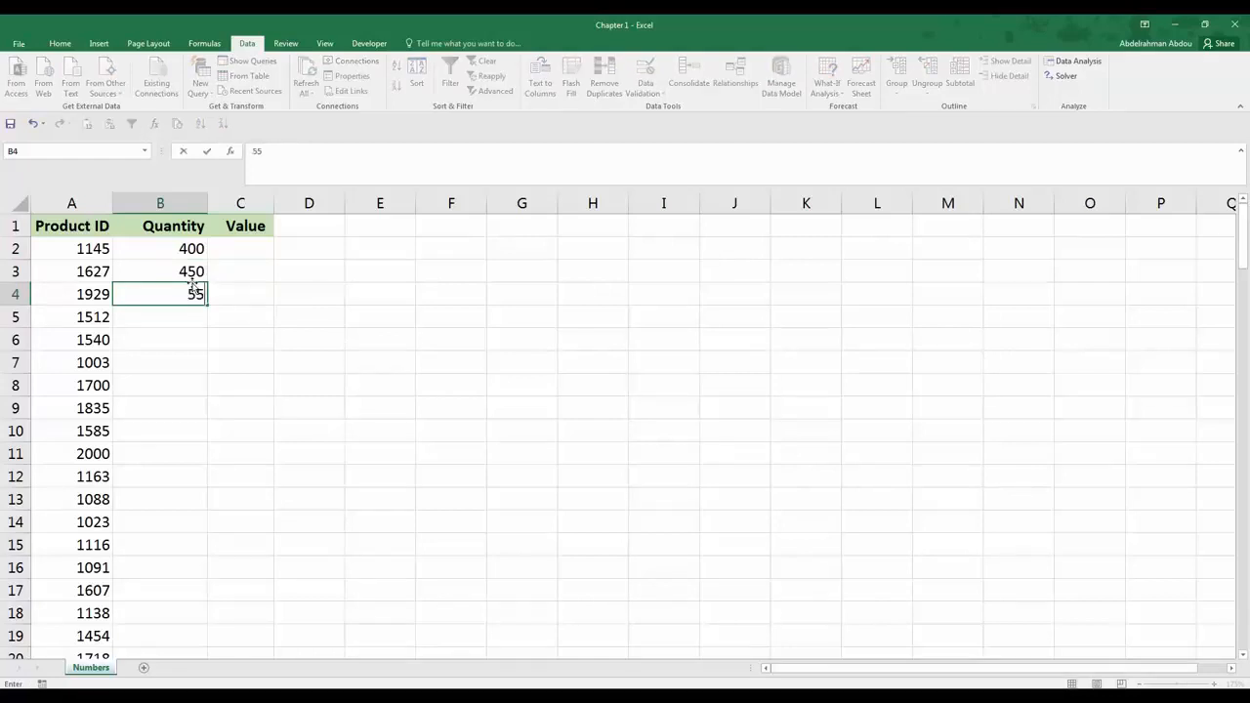
type("6")
key("Return")
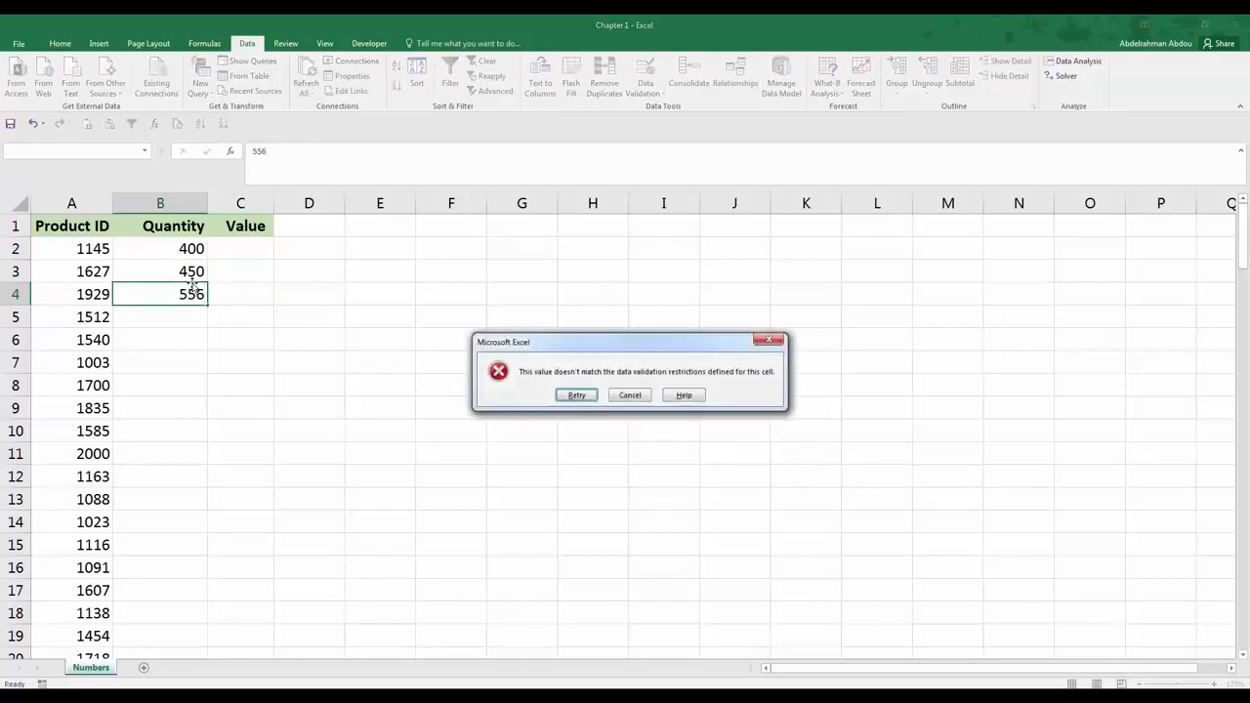
left_click(635, 394)
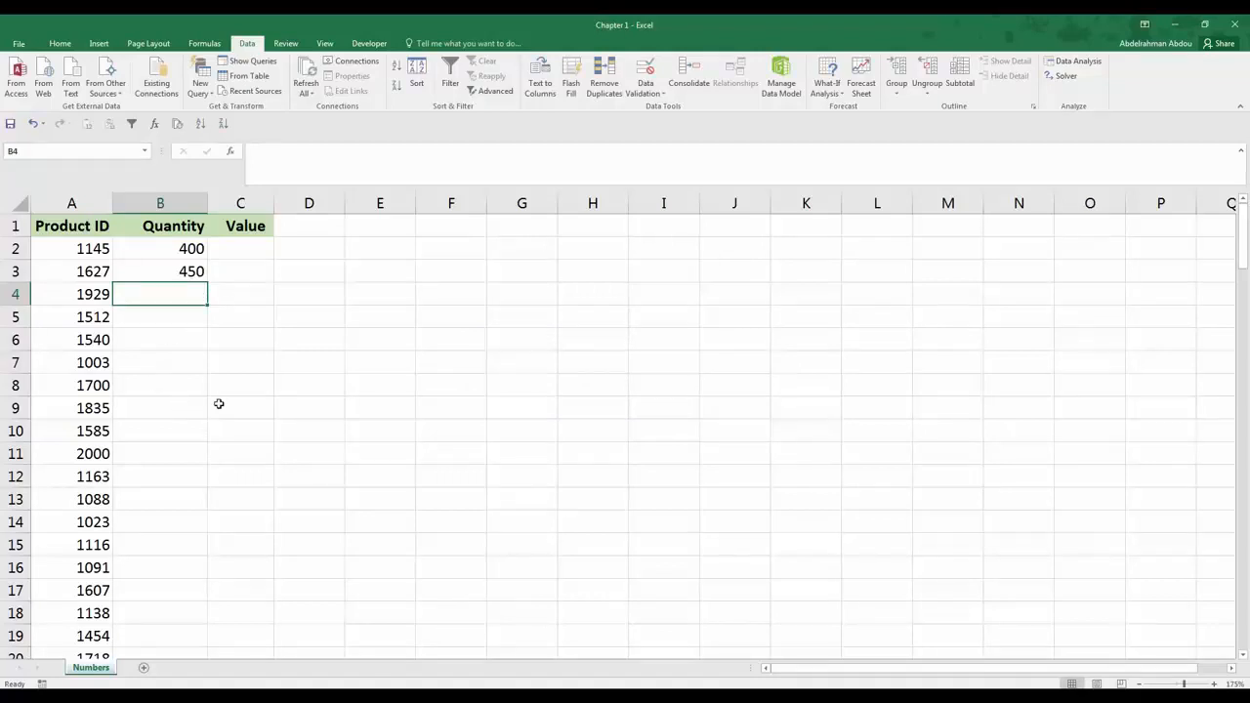
Step: Clear all data validation settings from the Quantity header cell B1
left_click(185, 226)
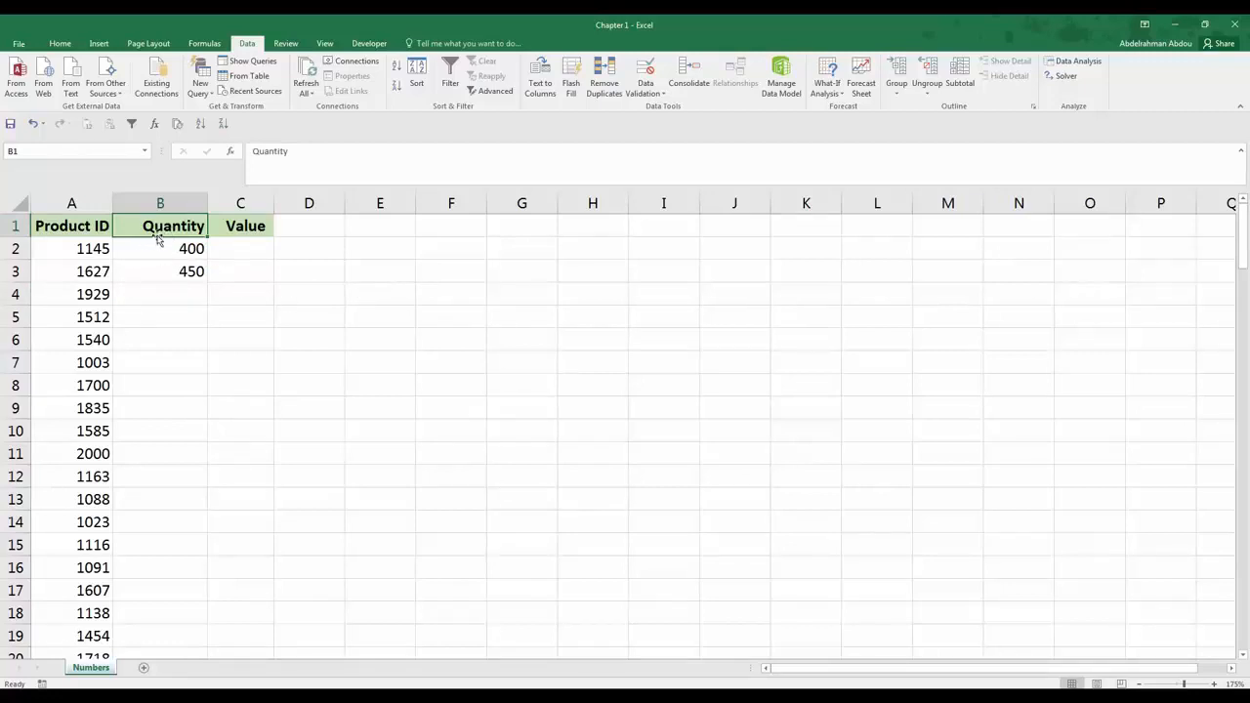
left_click(647, 76)
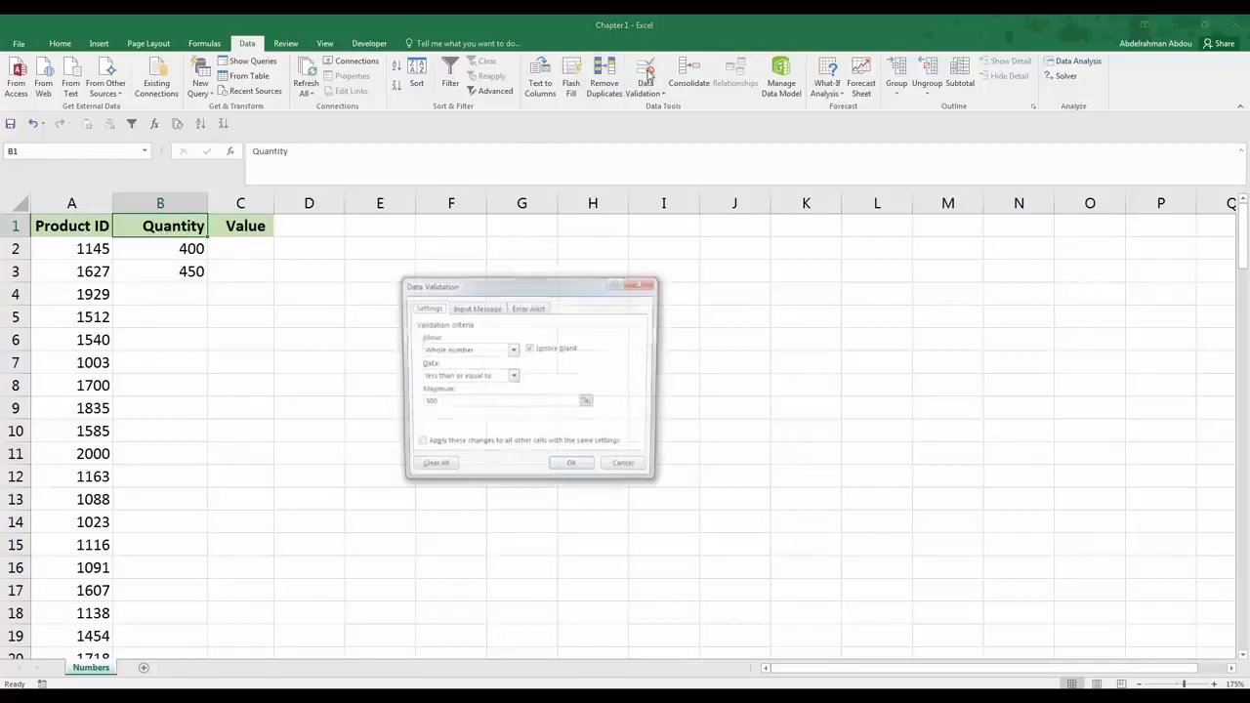
left_click(436, 470)
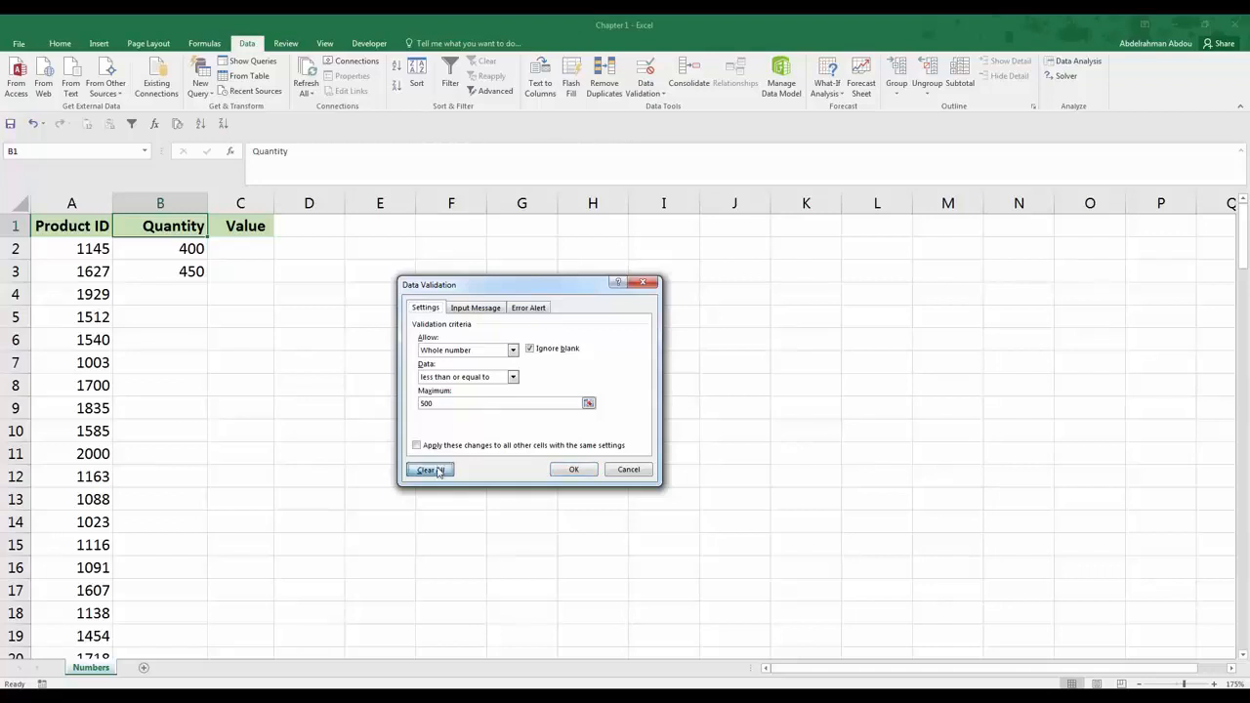
left_click(573, 469)
left_click(173, 250)
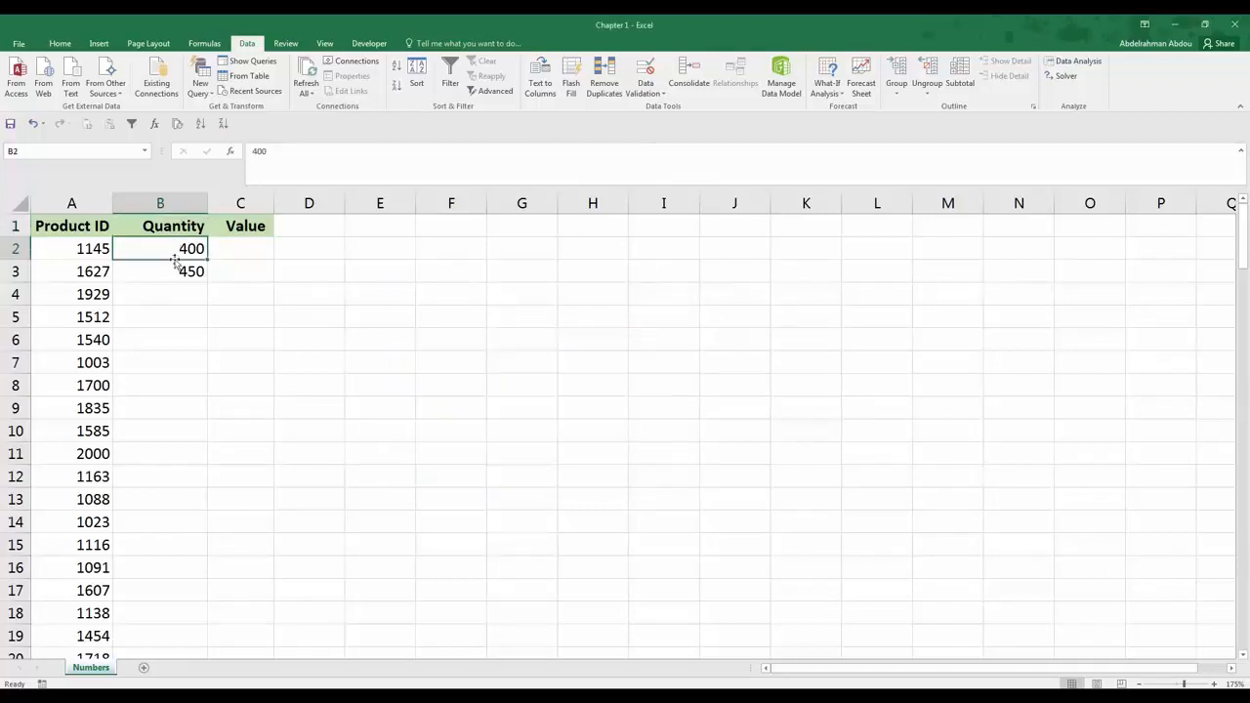
left_click(176, 226)
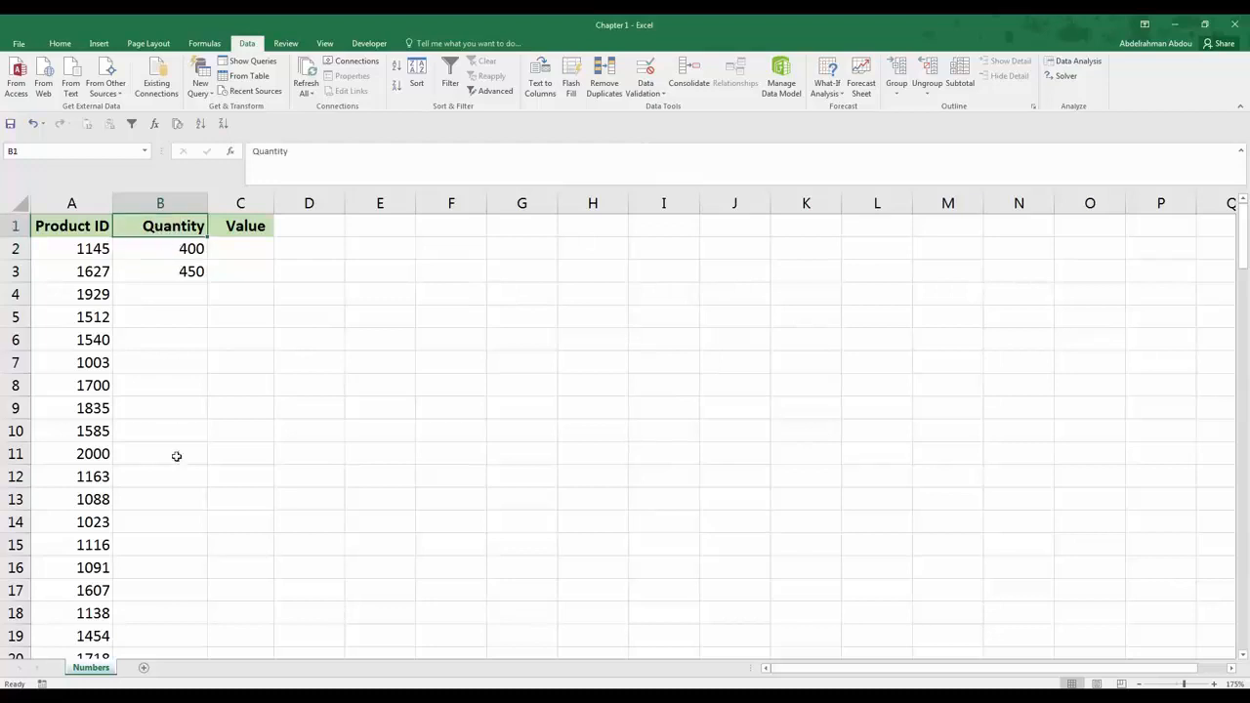
left_click(172, 264)
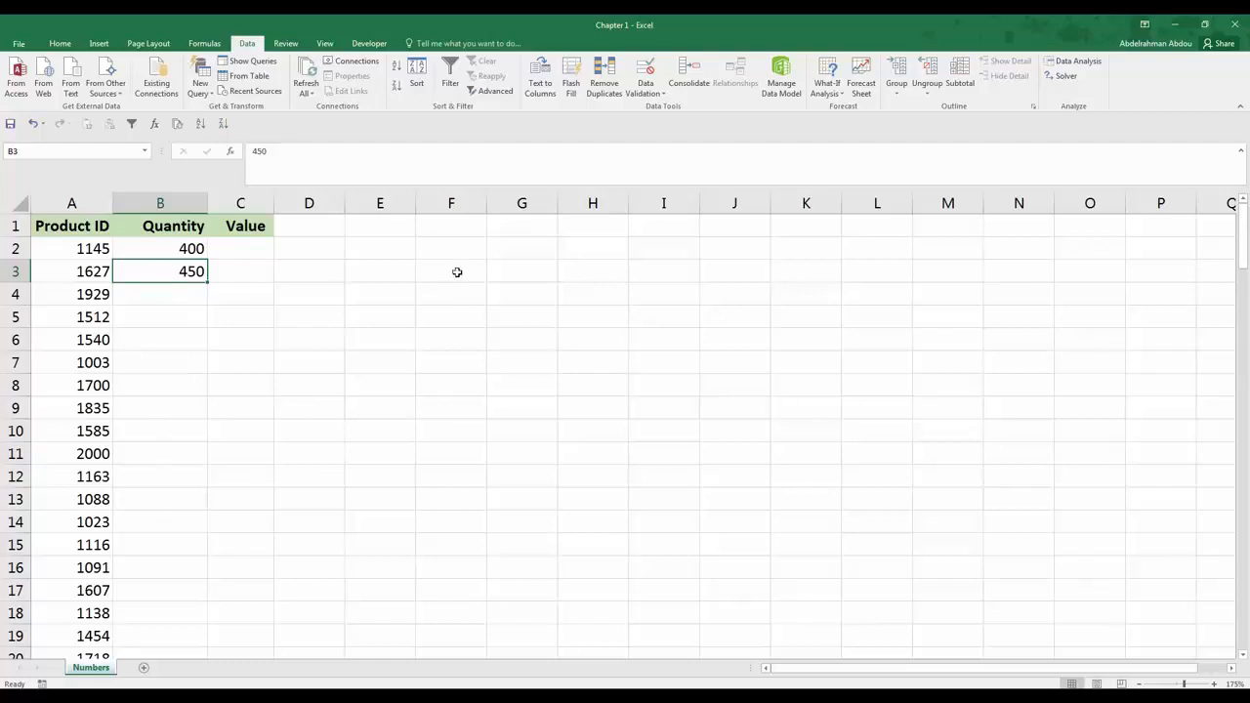
left_click_drag(445, 265, 756, 452)
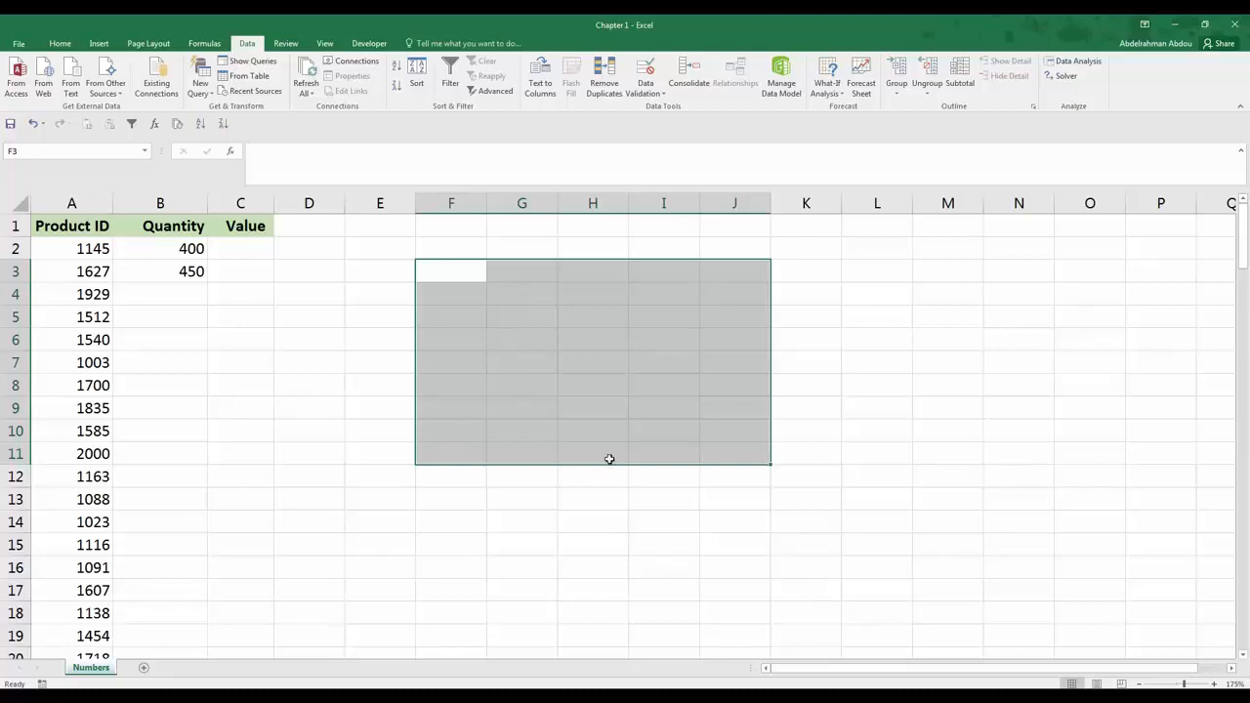
left_click(584, 307)
Step: Apply data validation to the Value column C allowing only decimals less than or equal to 5000
left_click(245, 250)
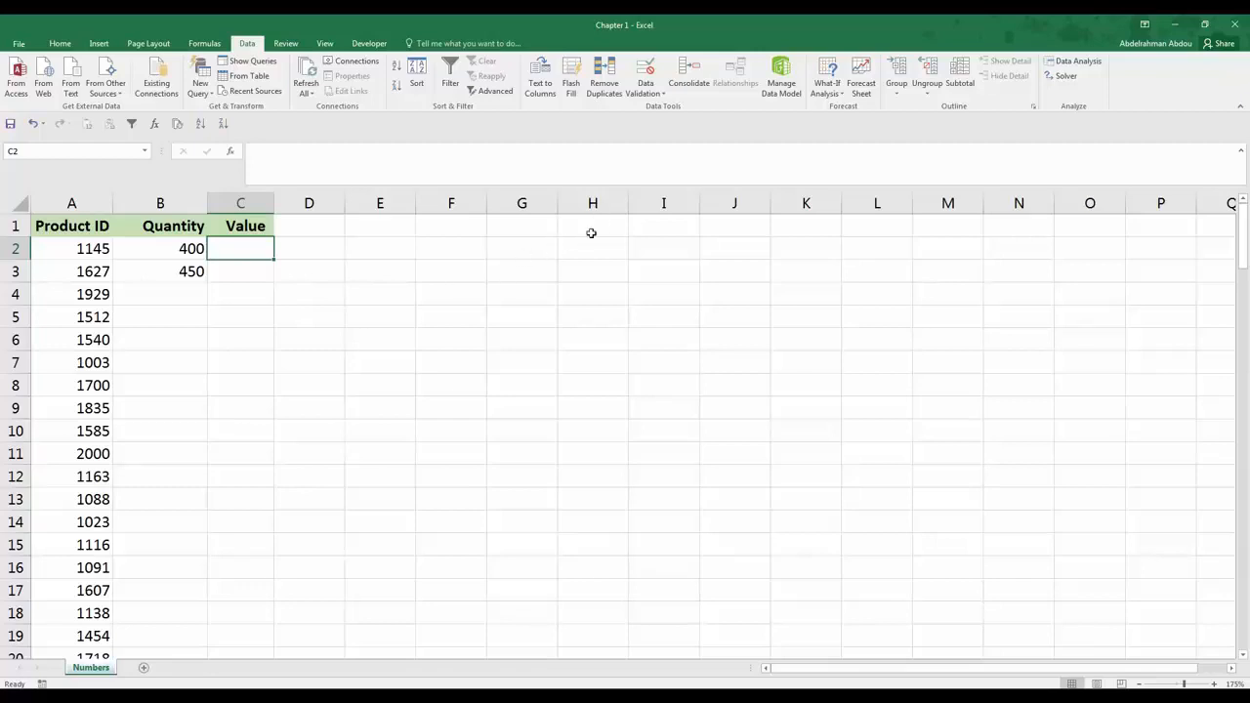
left_click(241, 202)
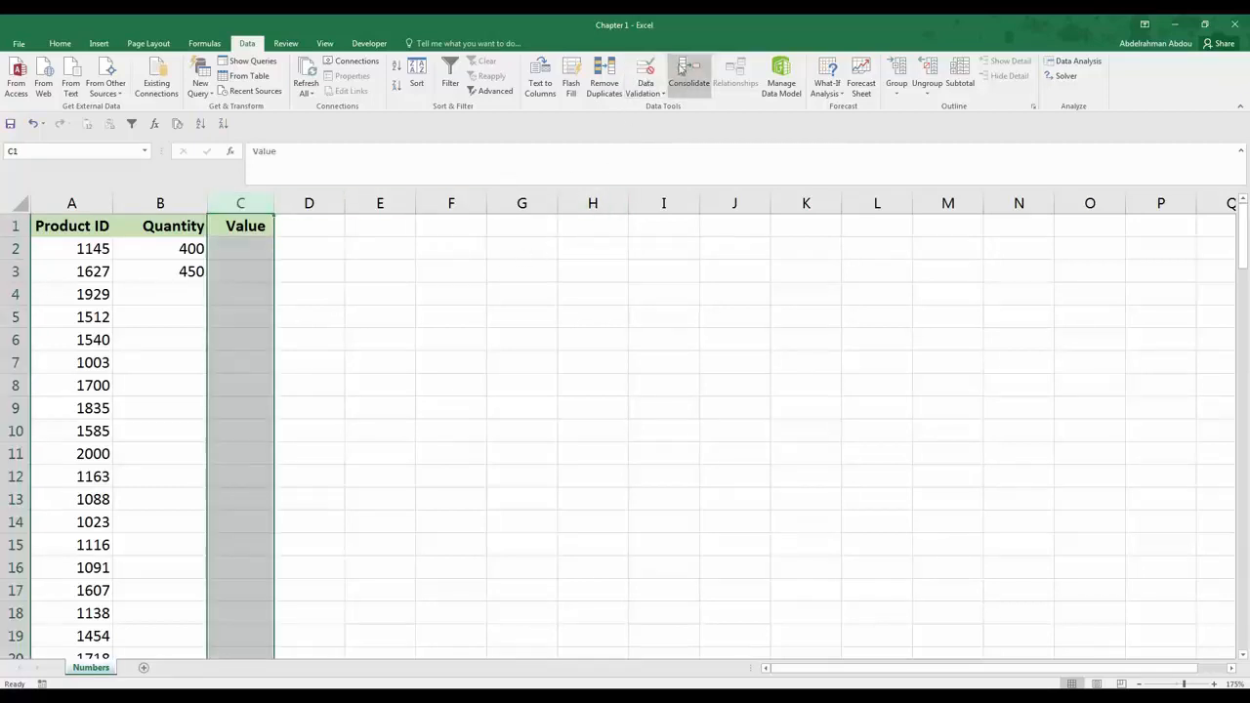
left_click(644, 68)
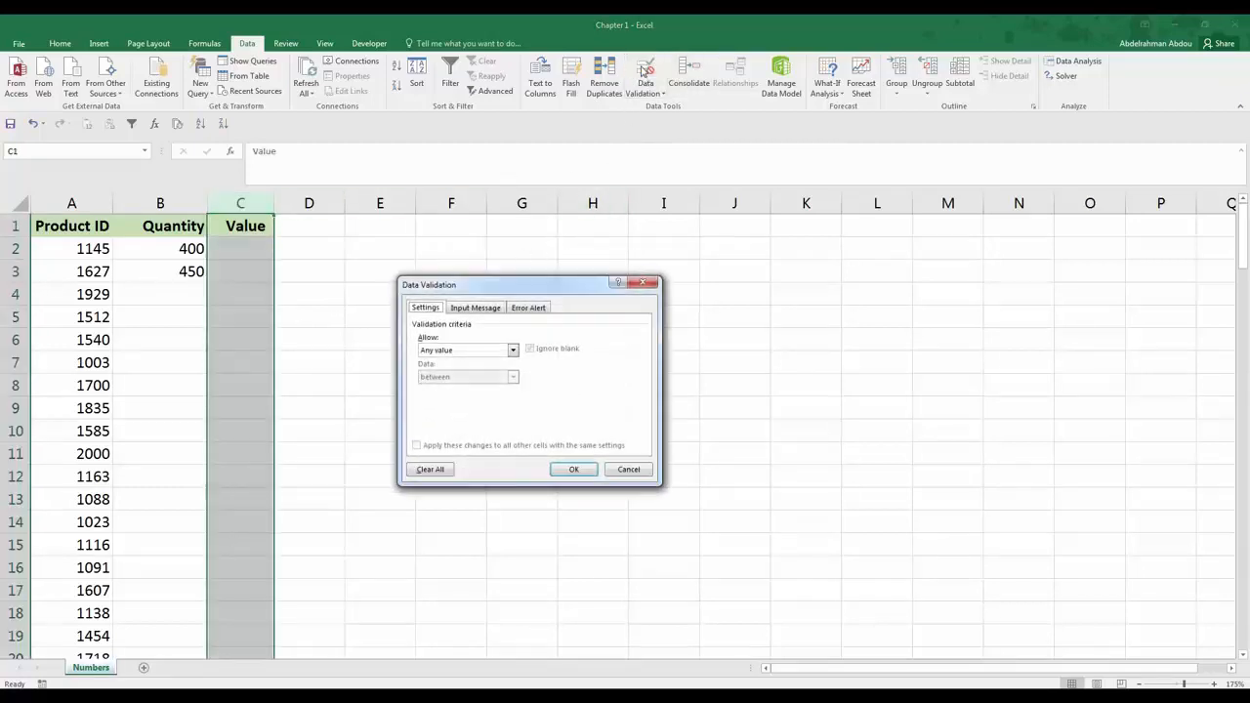
left_click(475, 357)
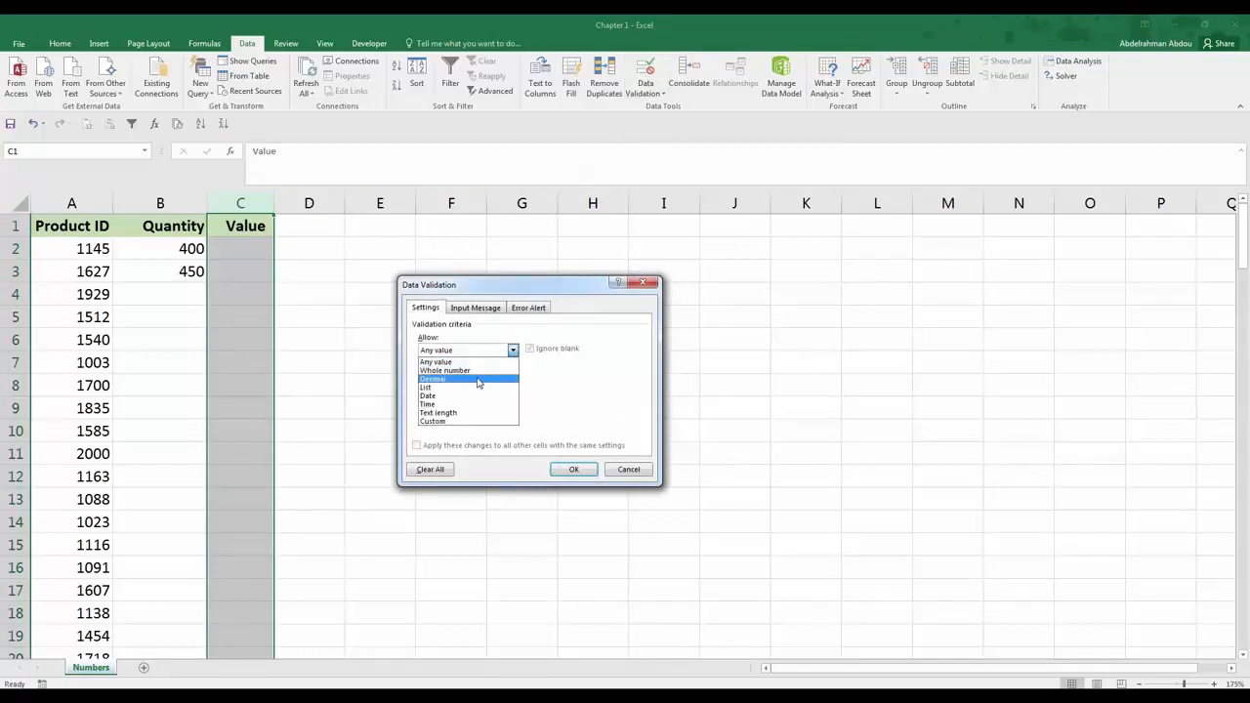
left_click(479, 380)
left_click(479, 378)
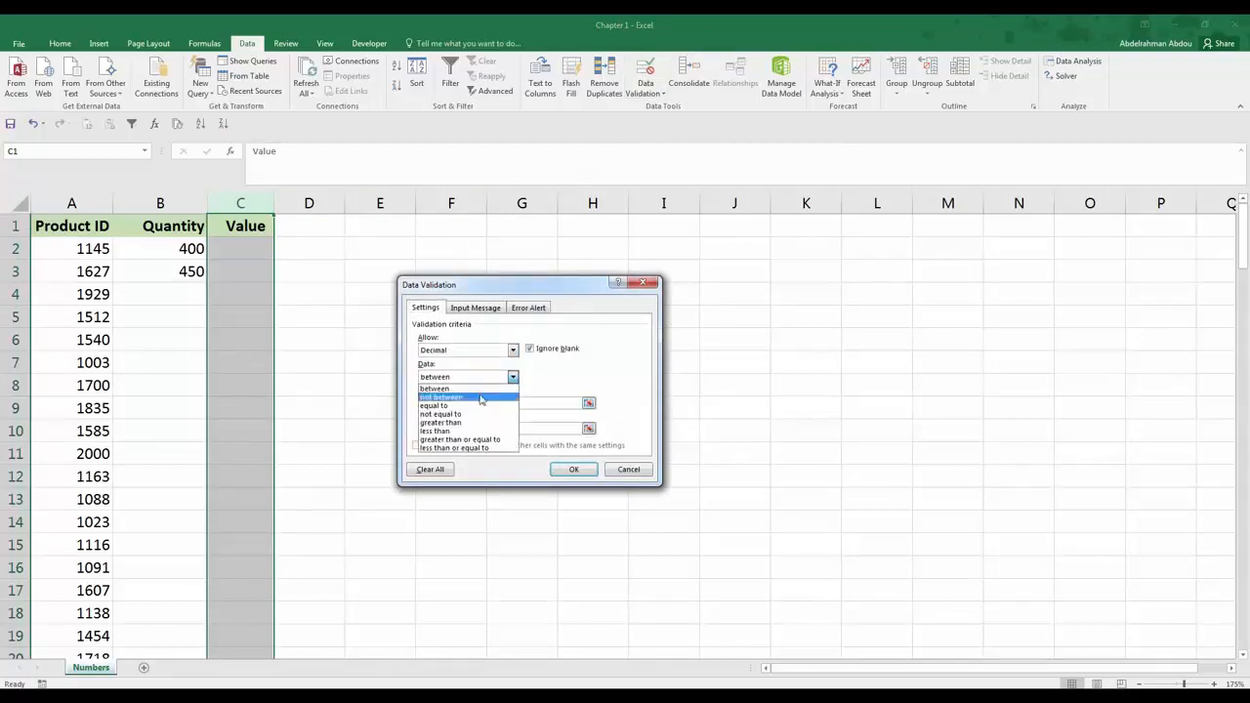
left_click(483, 449)
left_click(480, 401)
type("000")
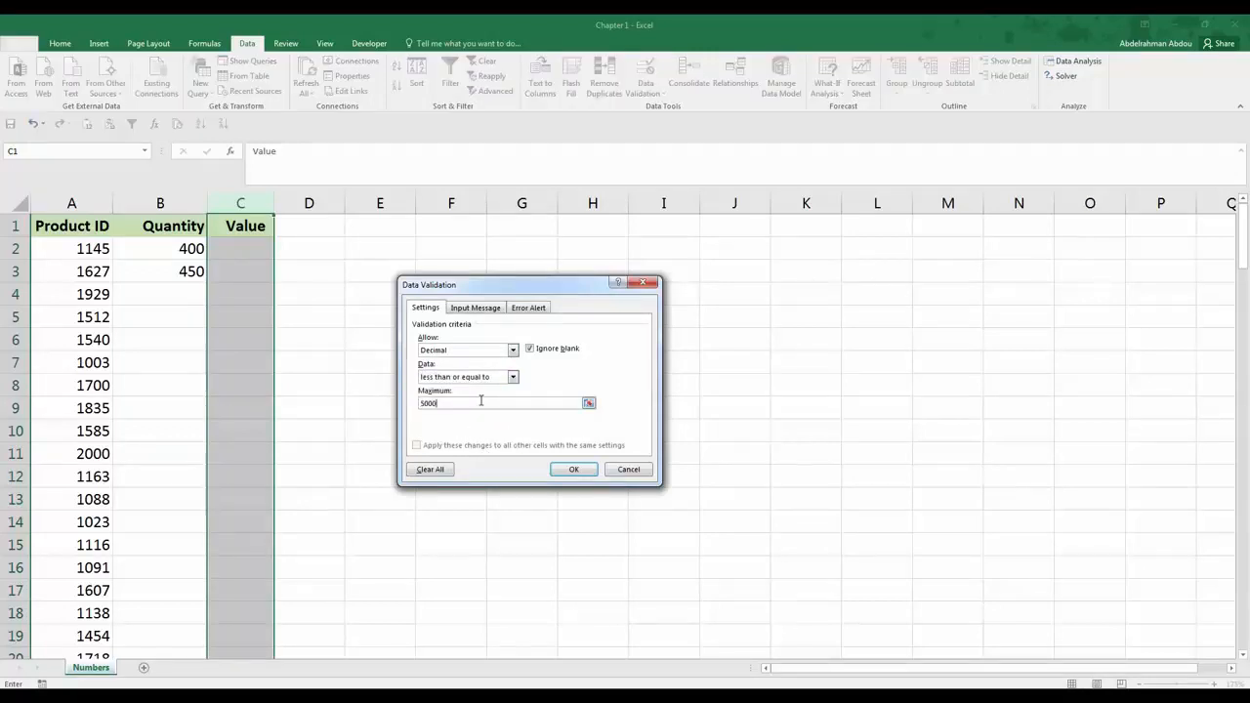
left_click(574, 469)
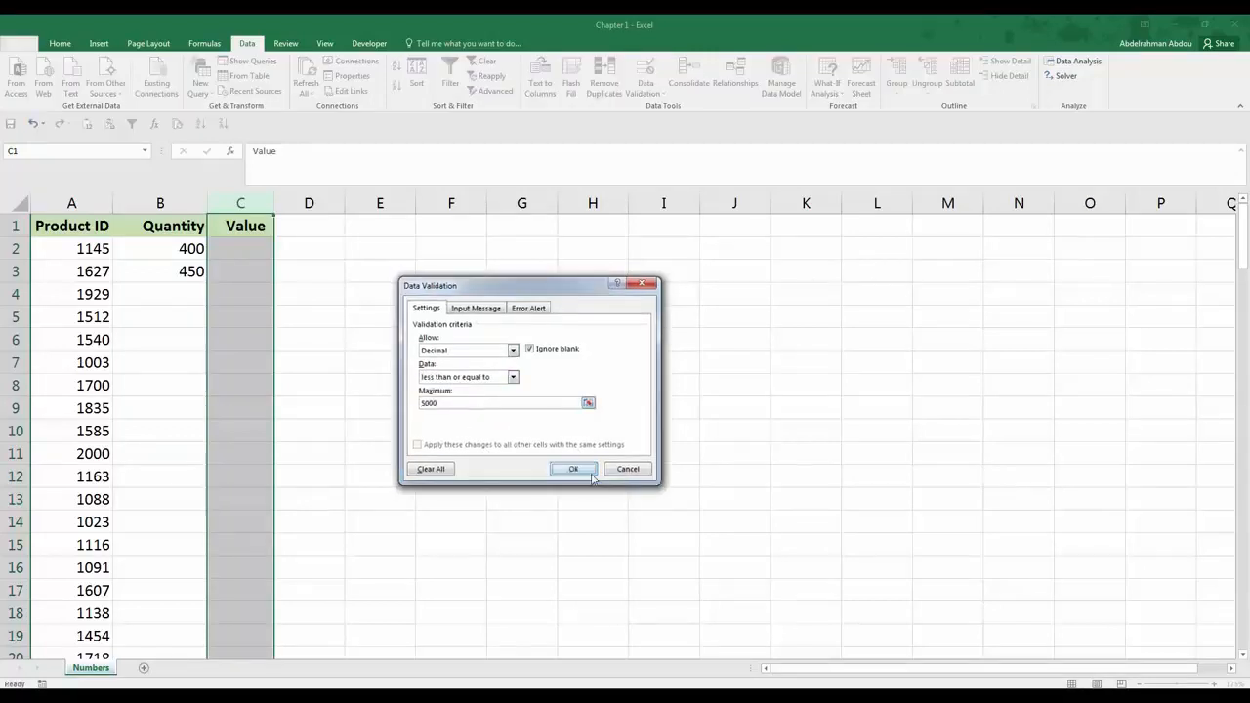
Step: Enter 4262.3 as the value in cell C2 and autofit the width of column C
key("Down")
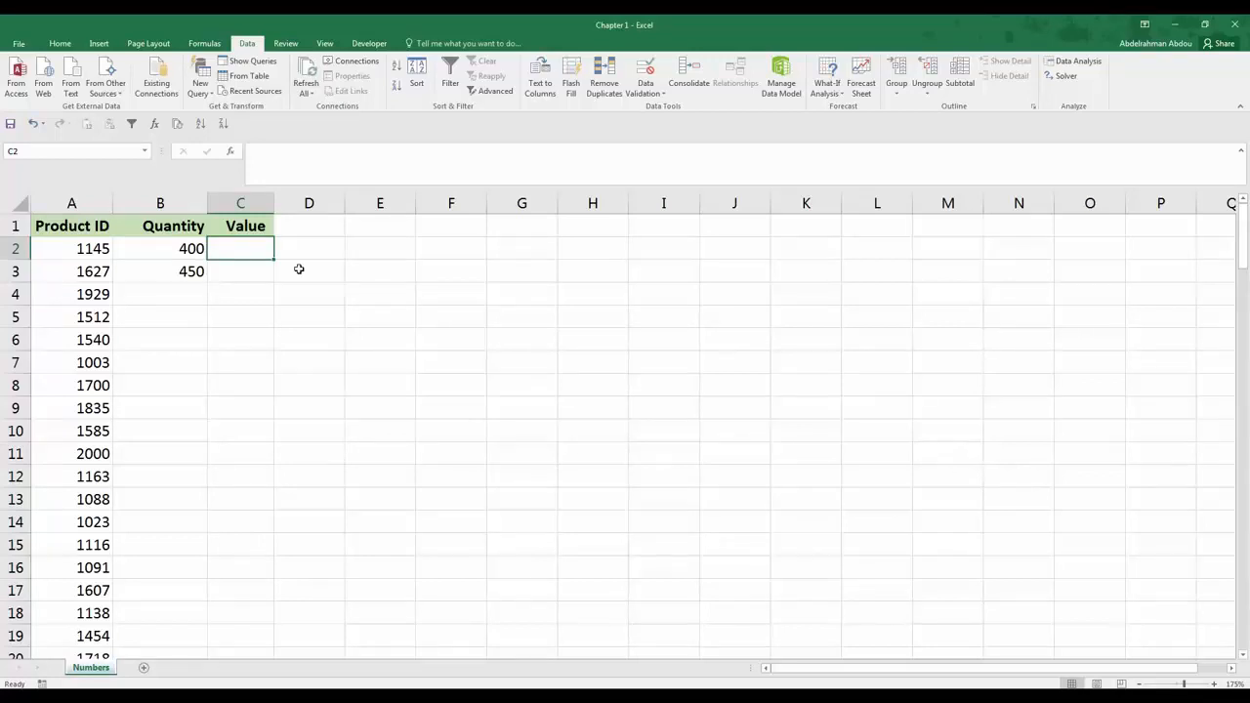
type("4262")
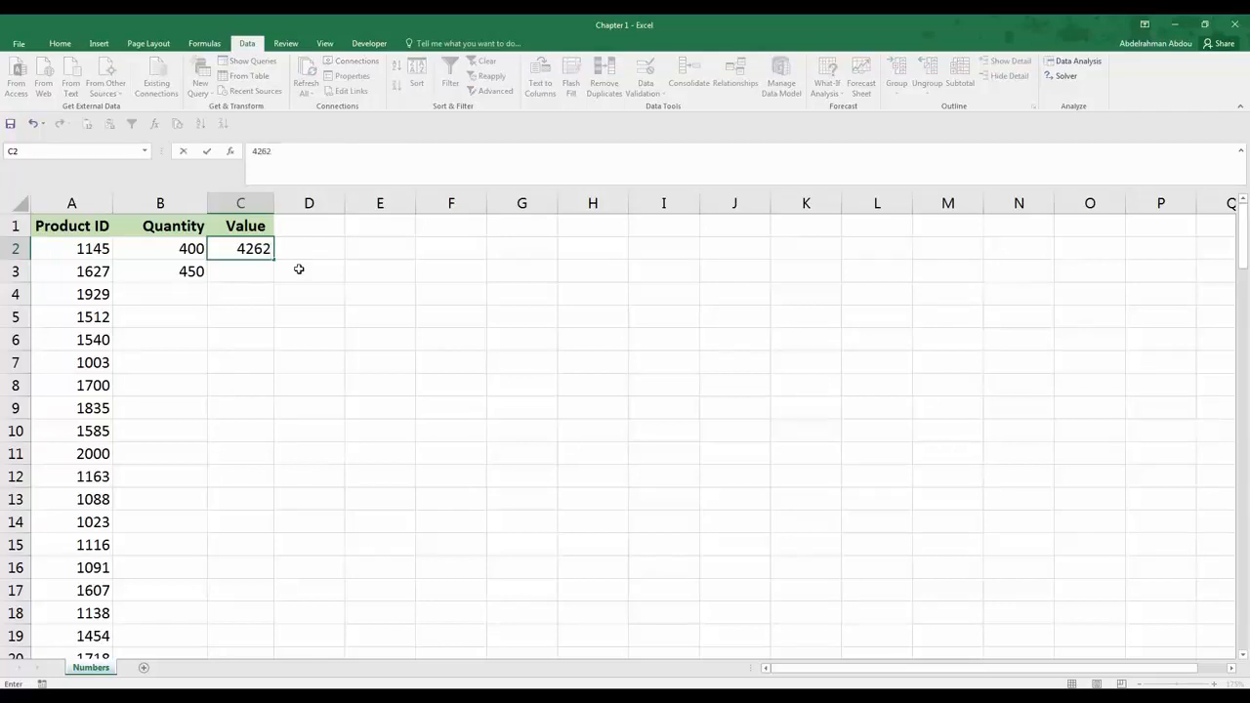
type(".3")
key("Return")
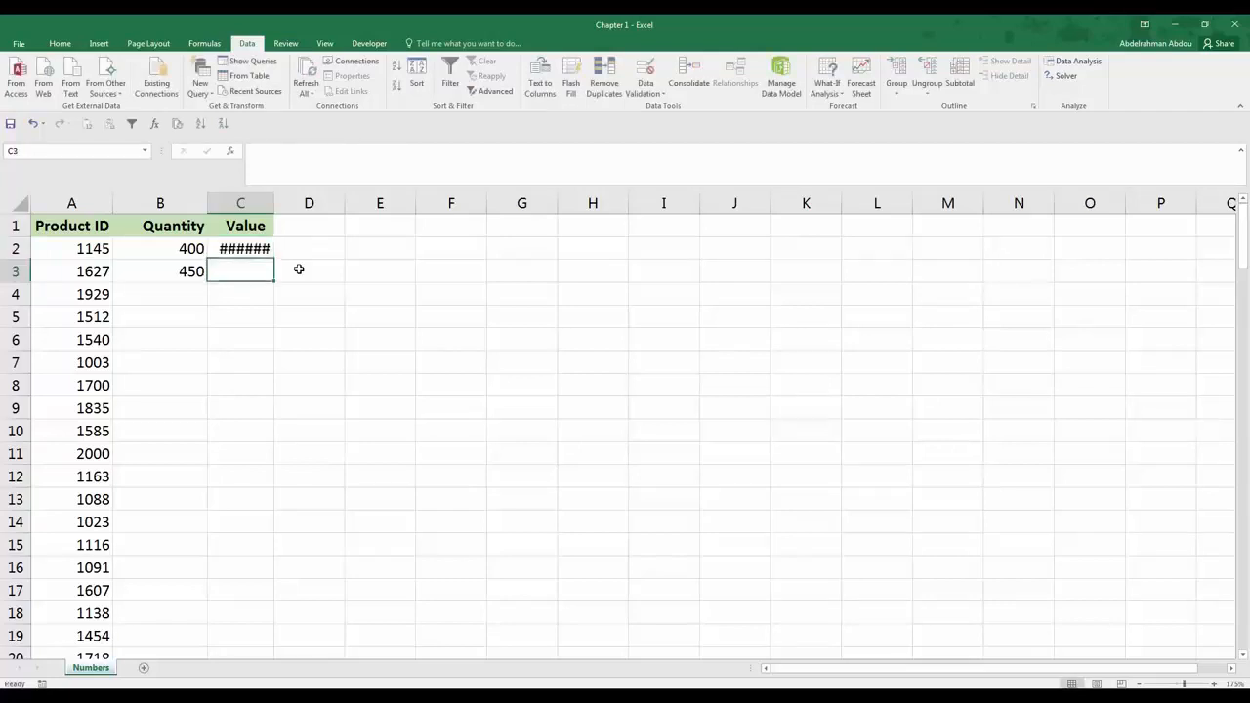
double_click(282, 197)
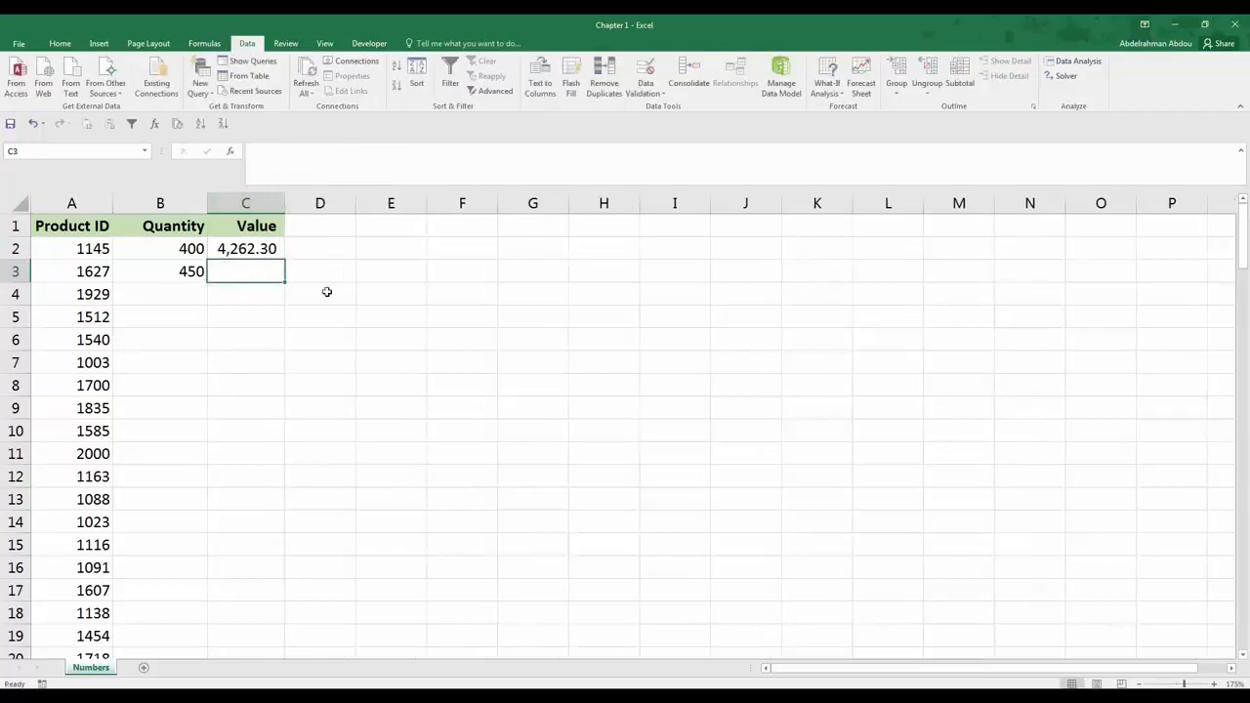
Step: Try to enter 6001.5 as the value in cell C3 and cancel the entry
type("600")
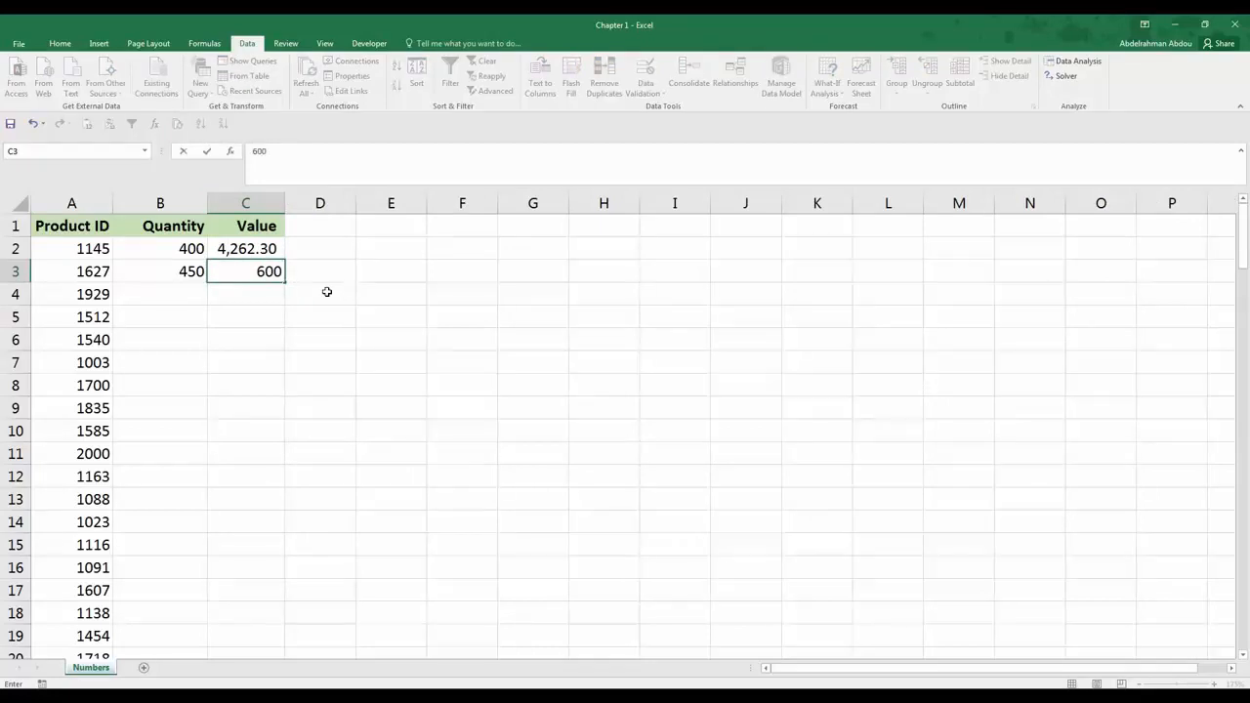
type("1.5")
key("Return")
left_click(630, 395)
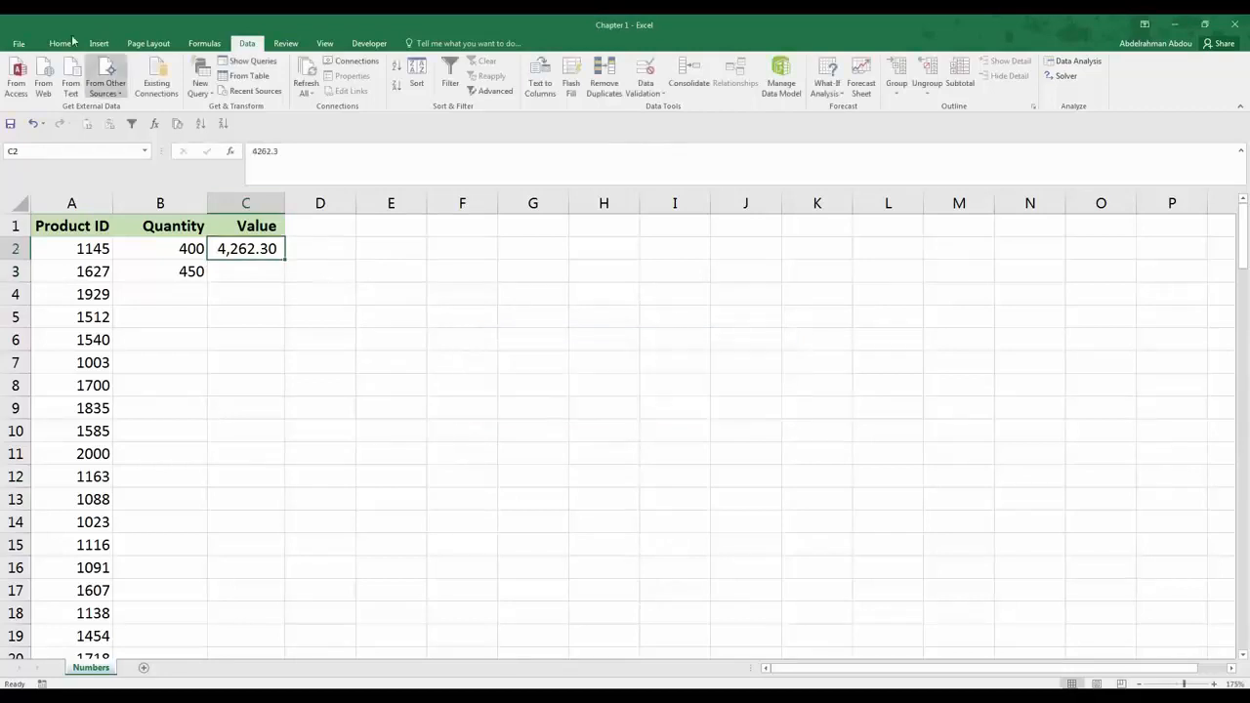
Step: Format the whole Value column C with the $ English (United States) accounting format
left_click(60, 43)
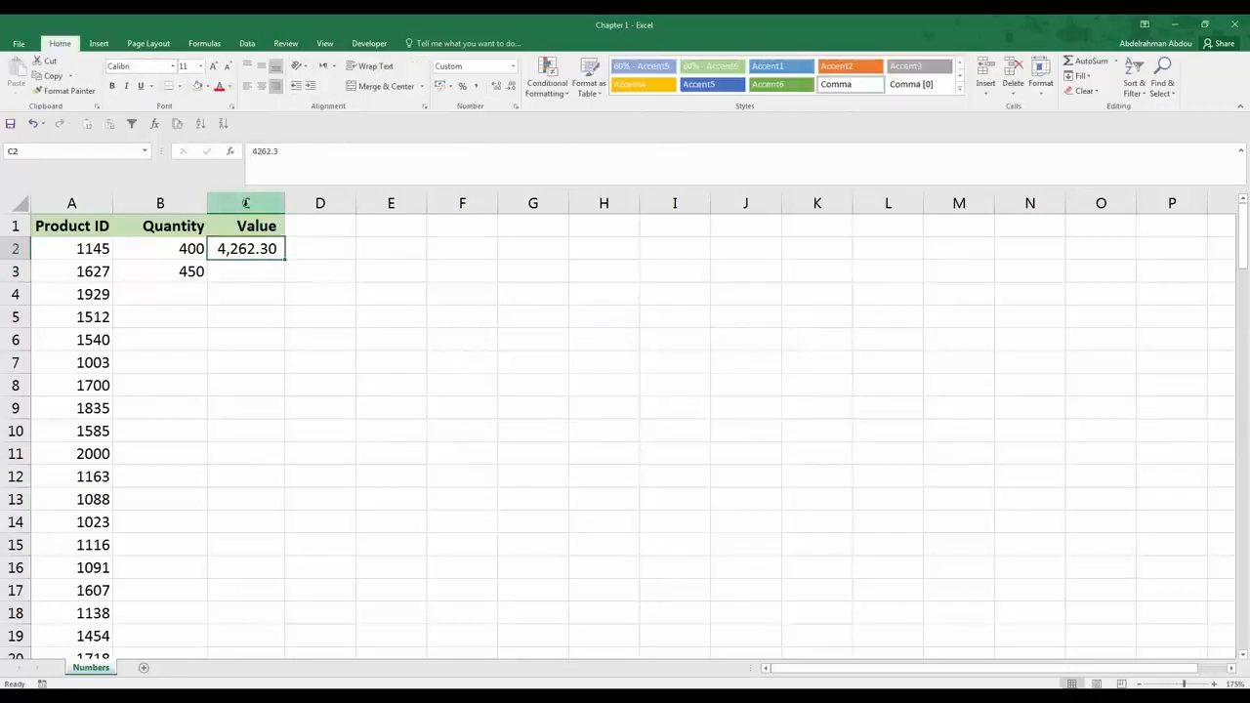
left_click(249, 202)
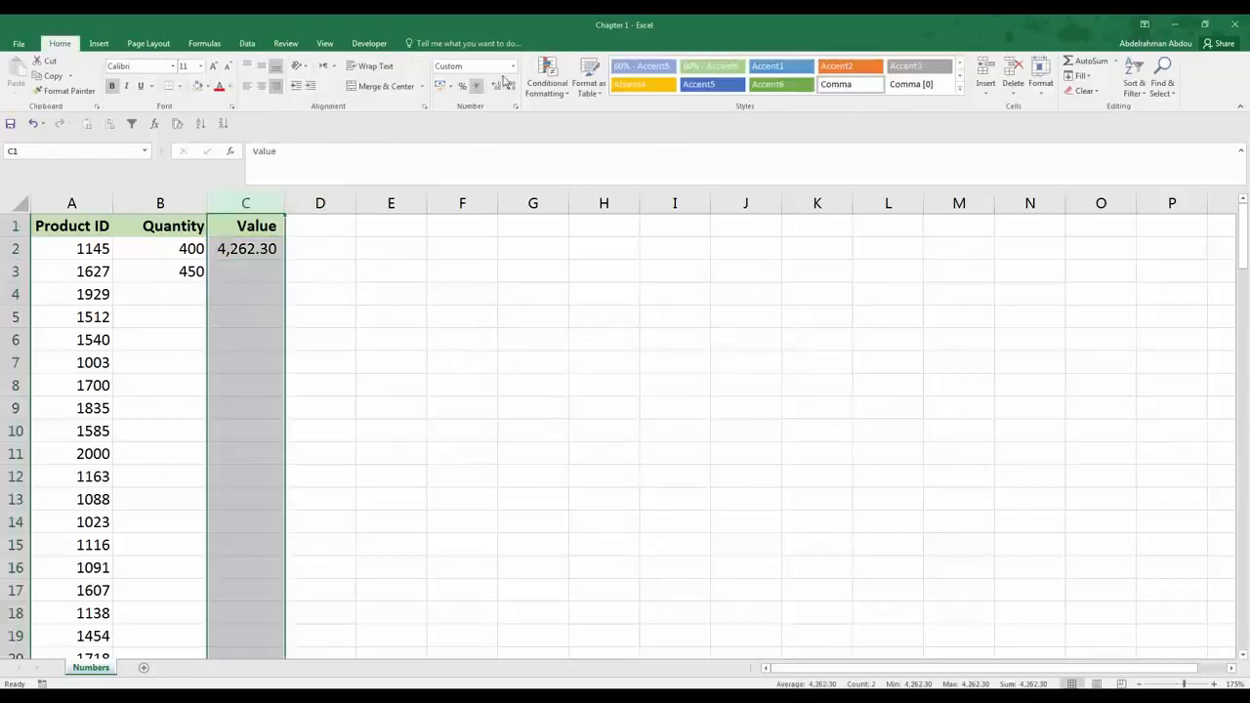
left_click(450, 86)
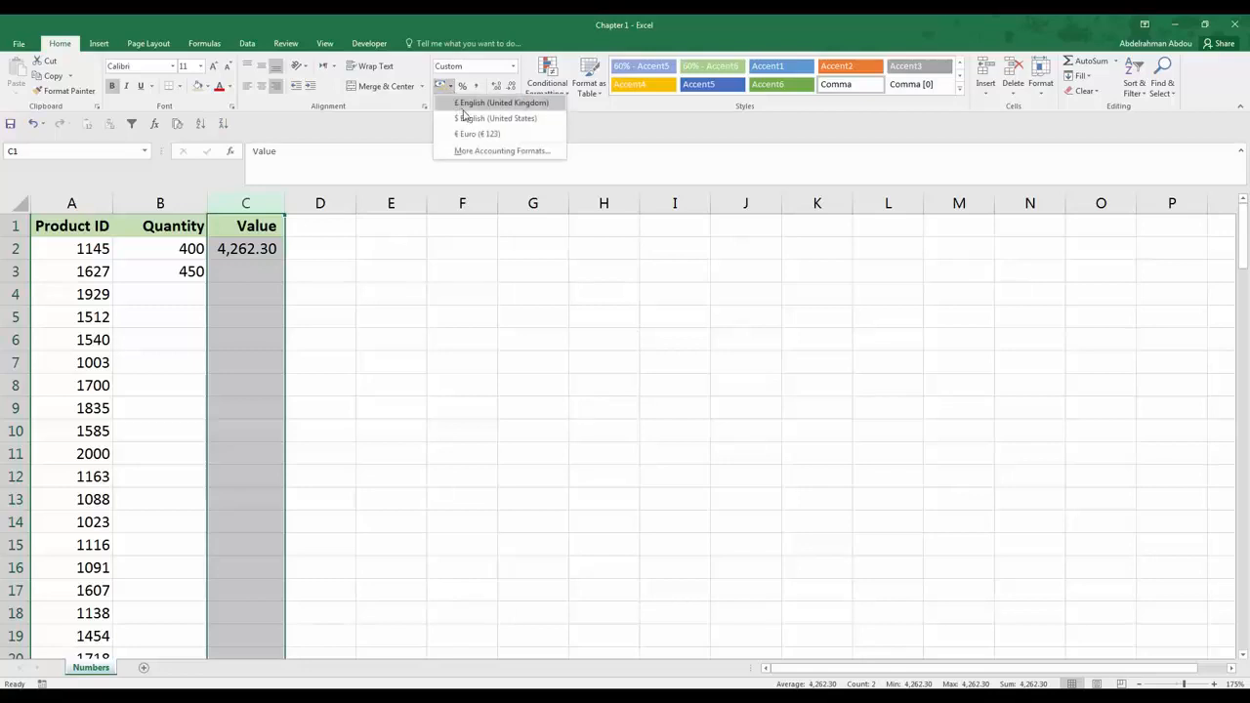
left_click(463, 116)
left_click(278, 248)
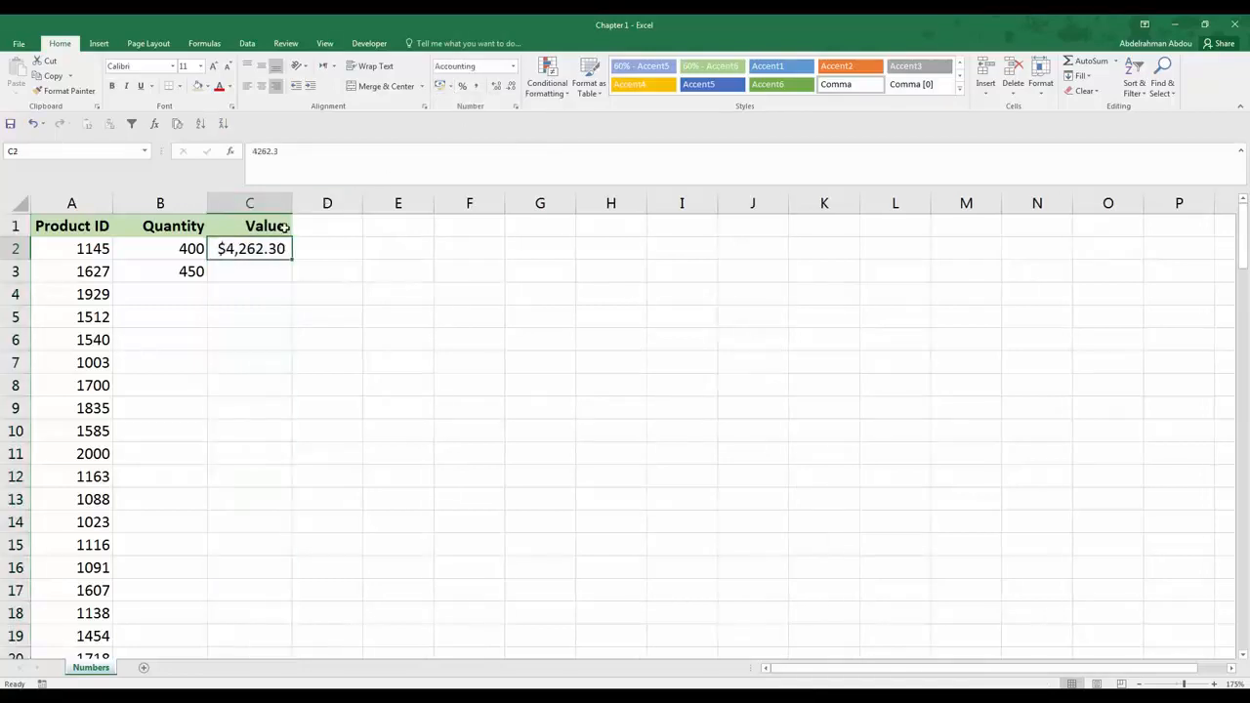